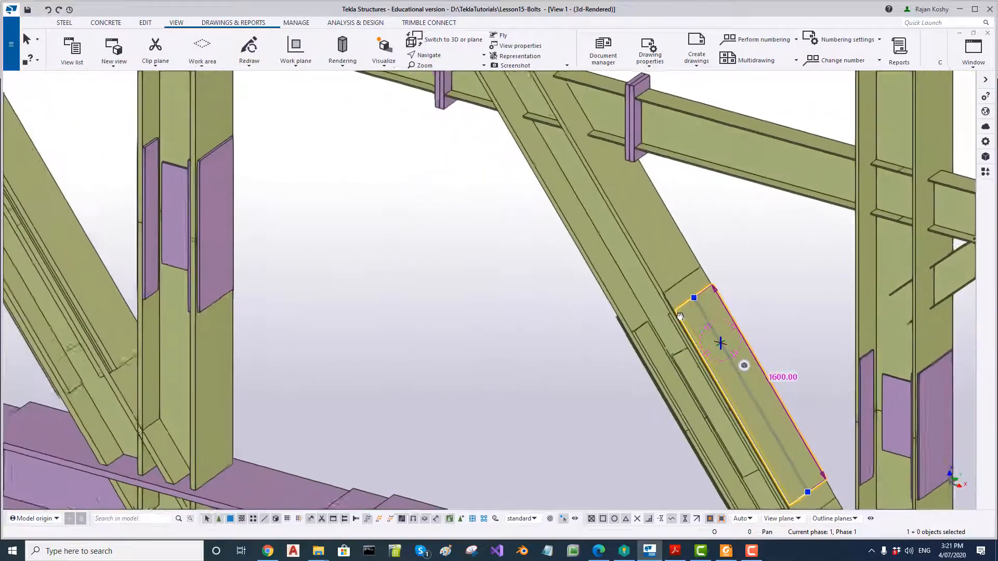
Step: Examine the SP12 splice bolt layout in the transfer truss connection details PDF in Foxit Reader, then return to the Tekla Structures model
{"action": "scroll", "coordinate": [628, 299], "scroll_direction": "down", "scroll_amount": 5}
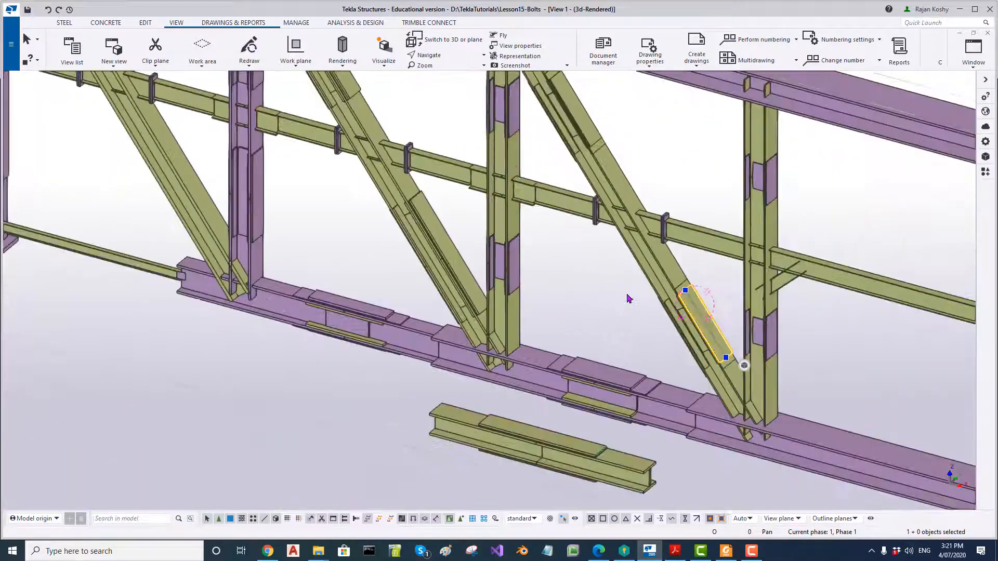
{"action": "middle_click_drag", "start_coordinate": [613, 303], "coordinate": [684, 306], "text": "ctrl"}
{"action": "scroll", "coordinate": [684, 306], "scroll_direction": "down", "scroll_amount": 5}
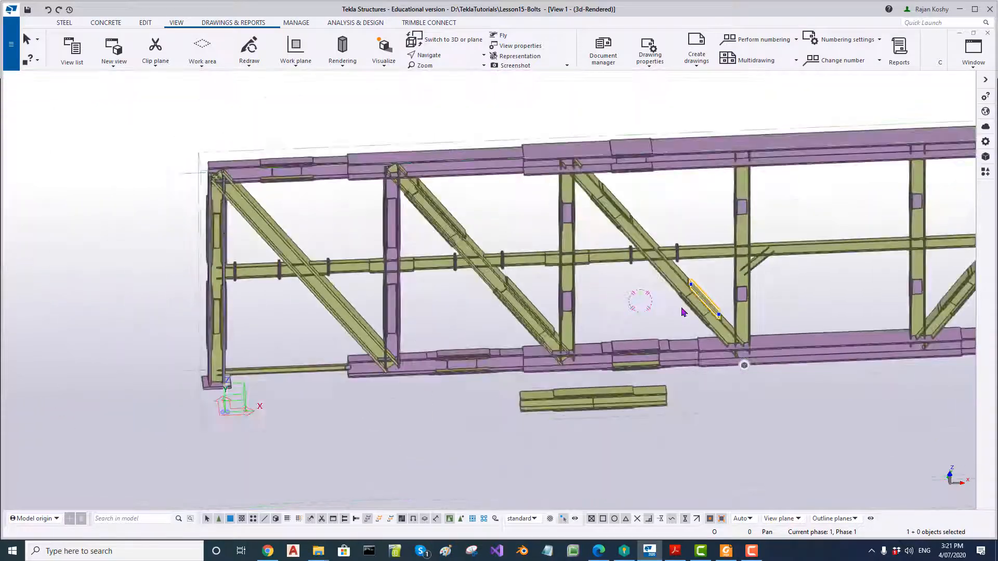
{"action": "left_click_drag", "start_coordinate": [0, 42], "coordinate": [509, 79]}
{"action": "left_click", "coordinate": [741, 69]}
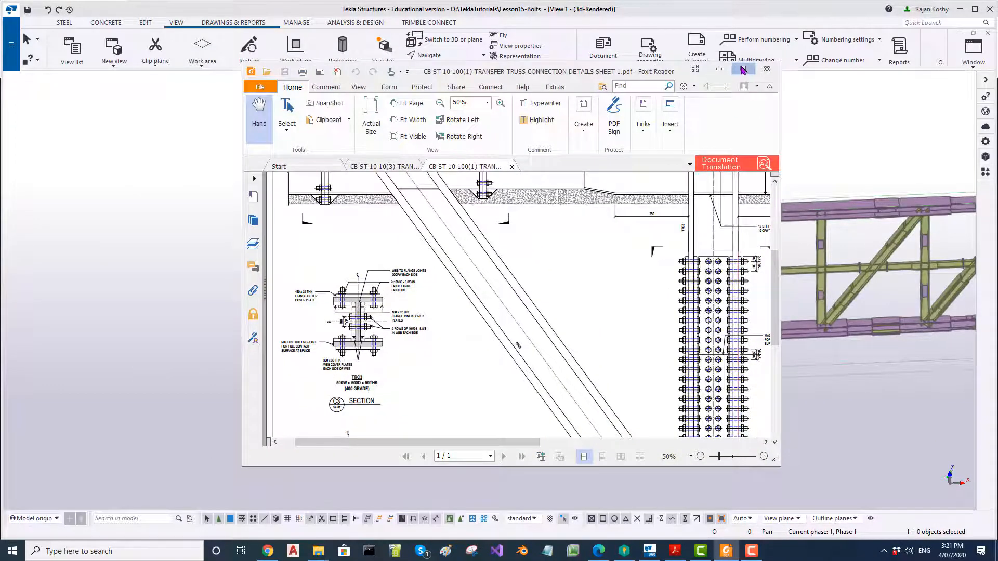
{"action": "scroll", "coordinate": [439, 342], "scroll_direction": "down", "scroll_amount": 1, "text": "ctrl"}
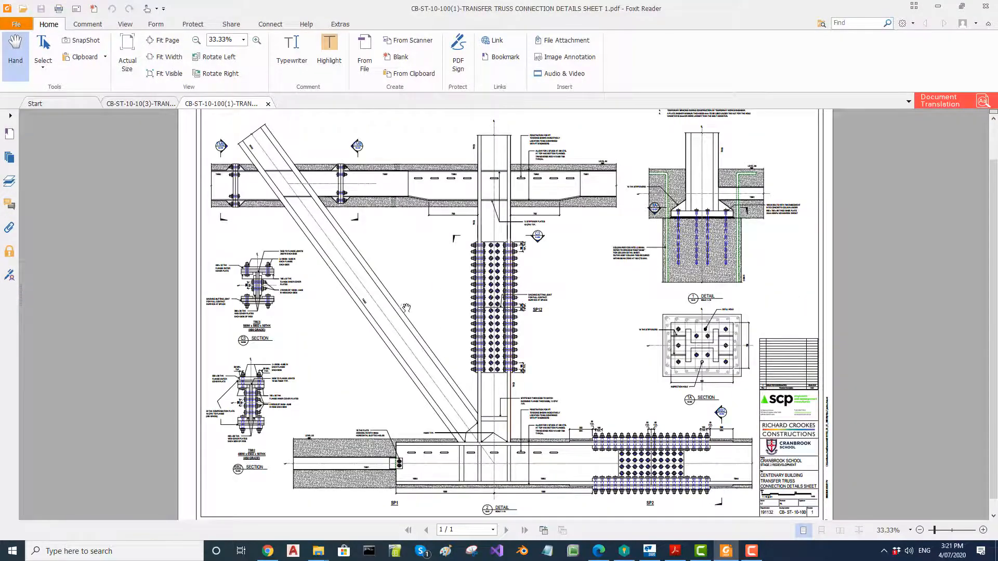
{"action": "scroll", "coordinate": [423, 306], "scroll_direction": "up", "scroll_amount": 2, "text": "ctrl"}
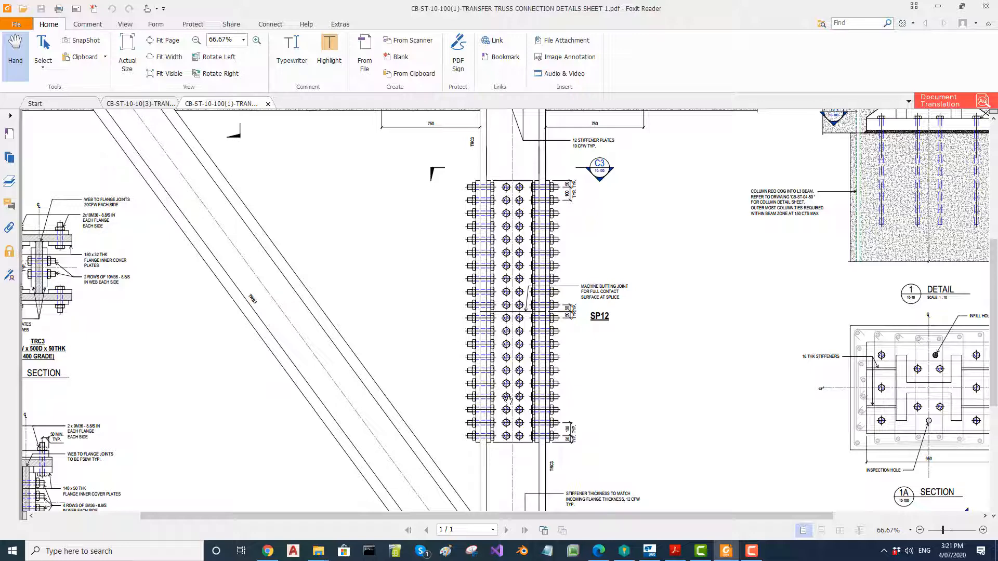
{"action": "scroll", "coordinate": [529, 336], "scroll_direction": "down", "scroll_amount": 1, "text": "ctrl"}
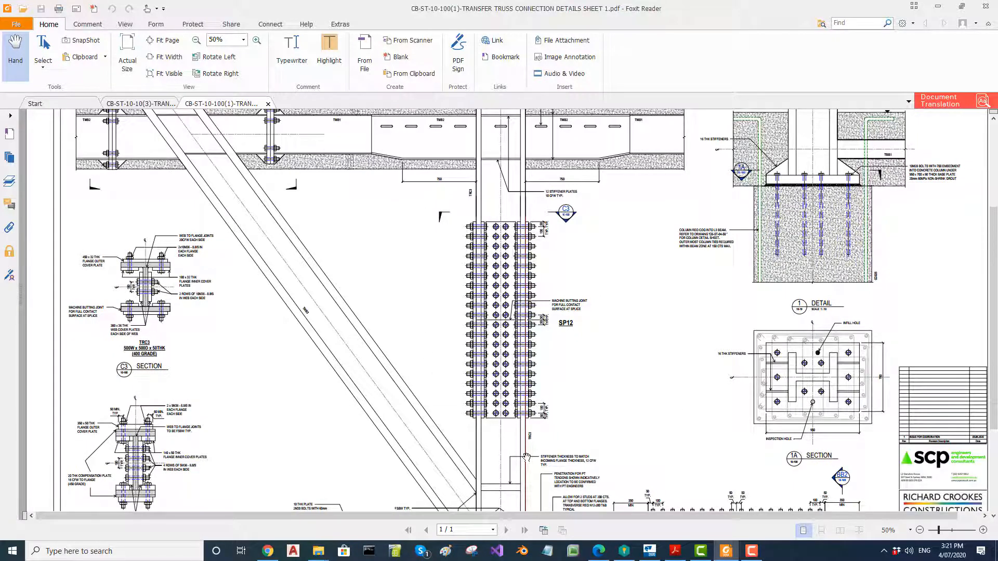
{"action": "key", "text": "alt+Tab"}
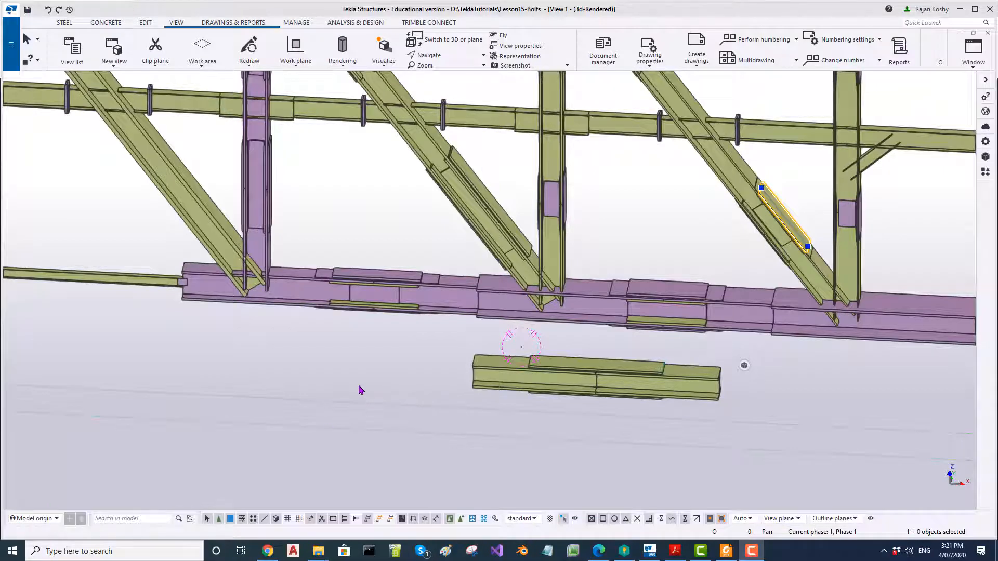
Step: Select the bottom chord's TBB4 contour plate and turn the automatic setting of default property values on and off again
{"action": "left_click", "coordinate": [360, 387]}
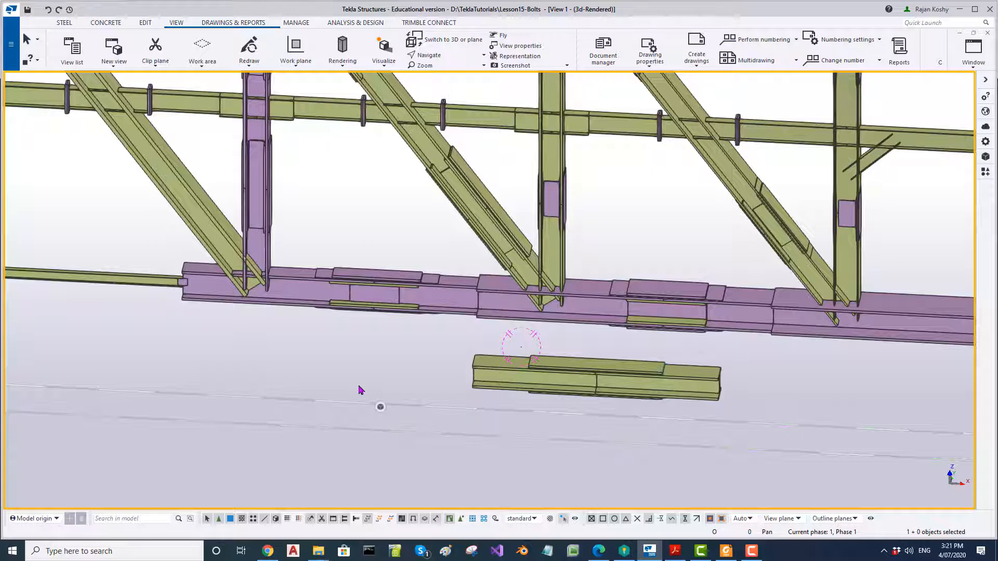
{"action": "scroll", "coordinate": [349, 408], "scroll_direction": "down", "scroll_amount": 4}
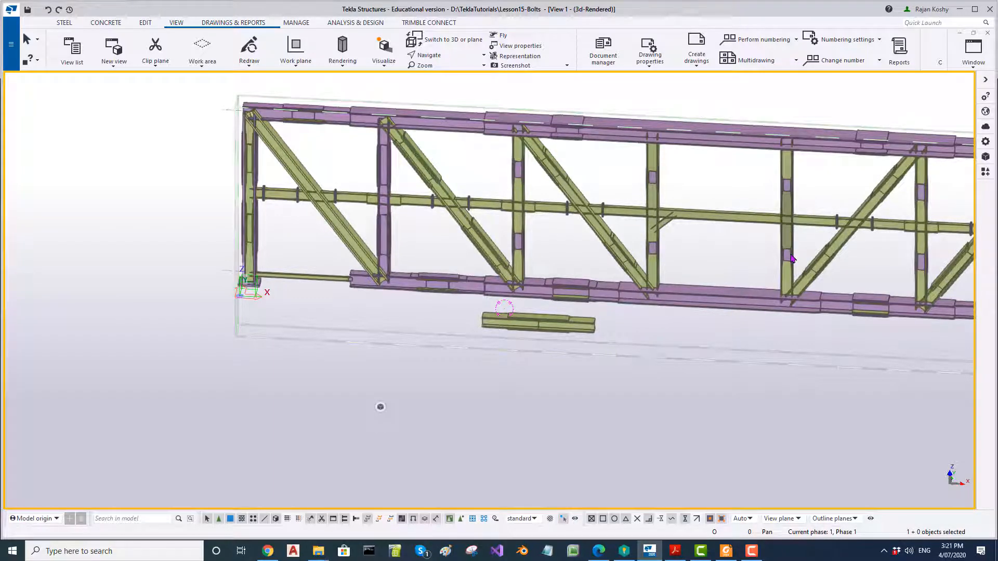
{"action": "mouse_move", "coordinate": [543, 272]}
{"action": "middle_mouse_down", "text": "ctrl"}
{"action": "mouse_move", "coordinate": [602, 252]}
{"action": "mouse_move", "coordinate": [568, 258]}
{"action": "middle_mouse_up", "text": "ctrl"}
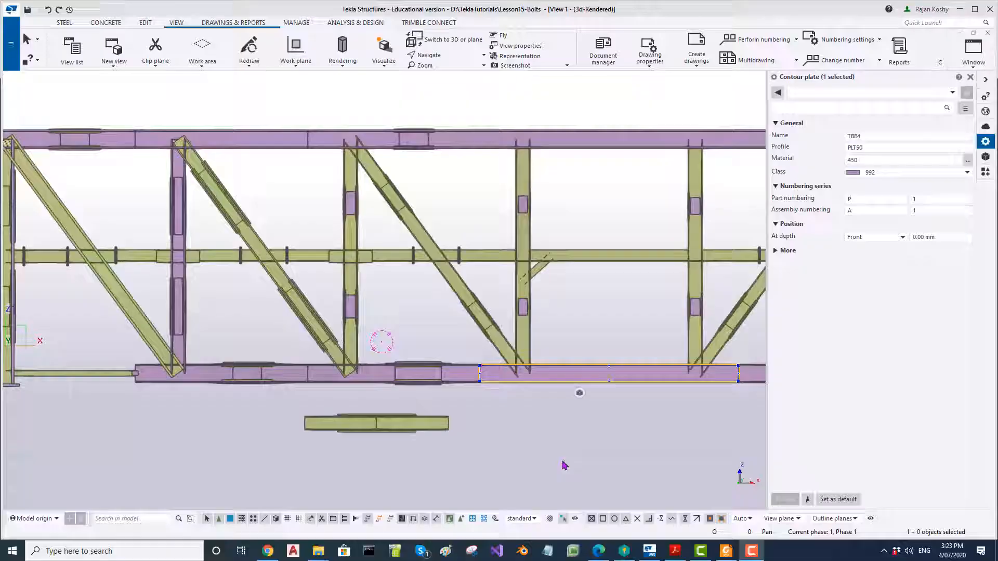
{"action": "left_click", "coordinate": [562, 464]}
{"action": "left_click", "coordinate": [589, 381]}
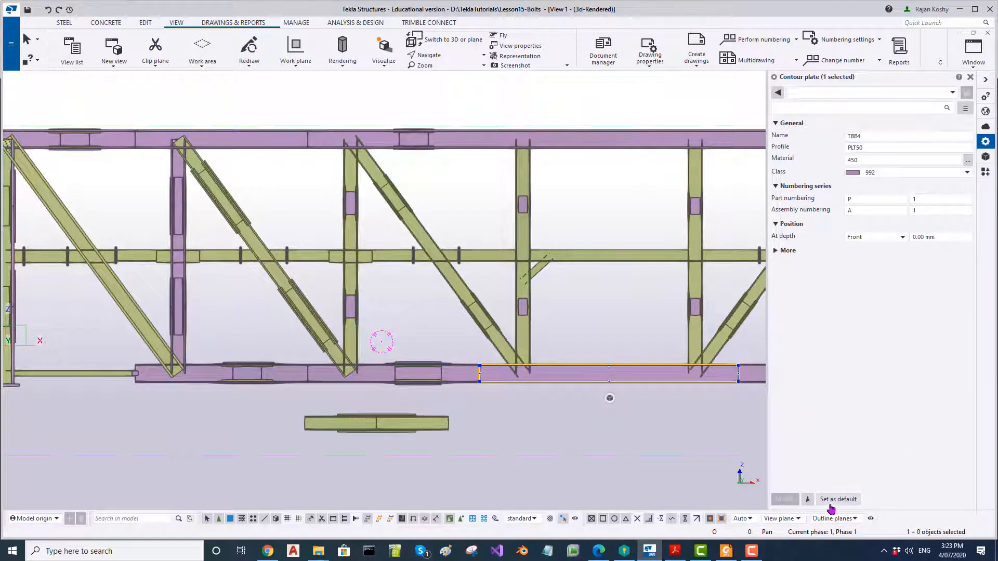
{"action": "left_click", "coordinate": [965, 108]}
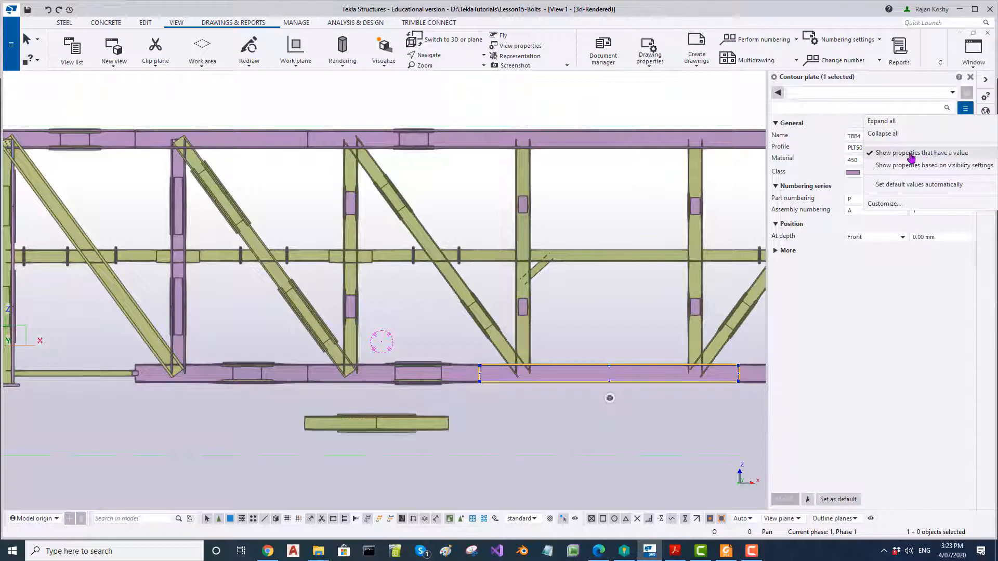
{"action": "left_click", "coordinate": [901, 185]}
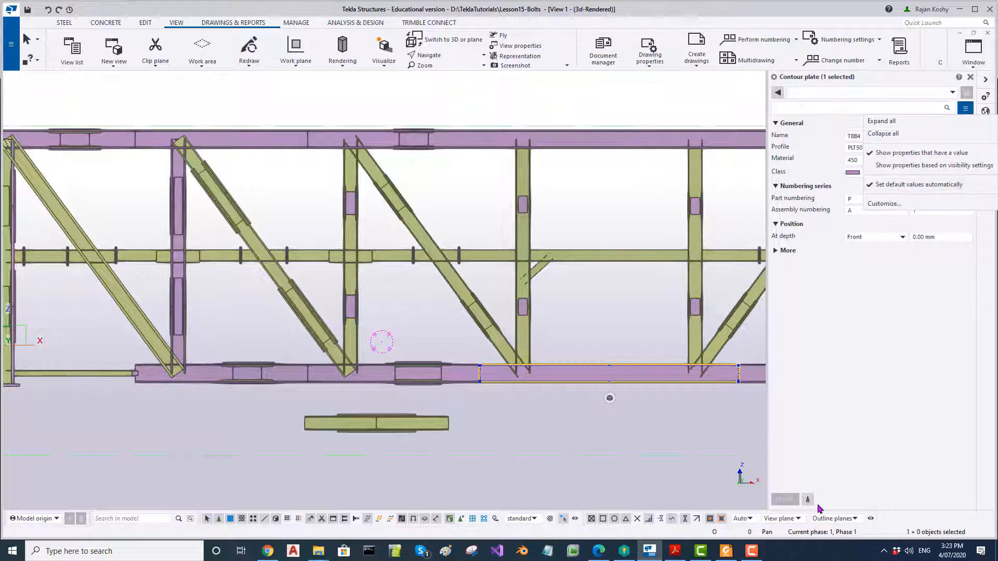
{"action": "left_click", "coordinate": [912, 188]}
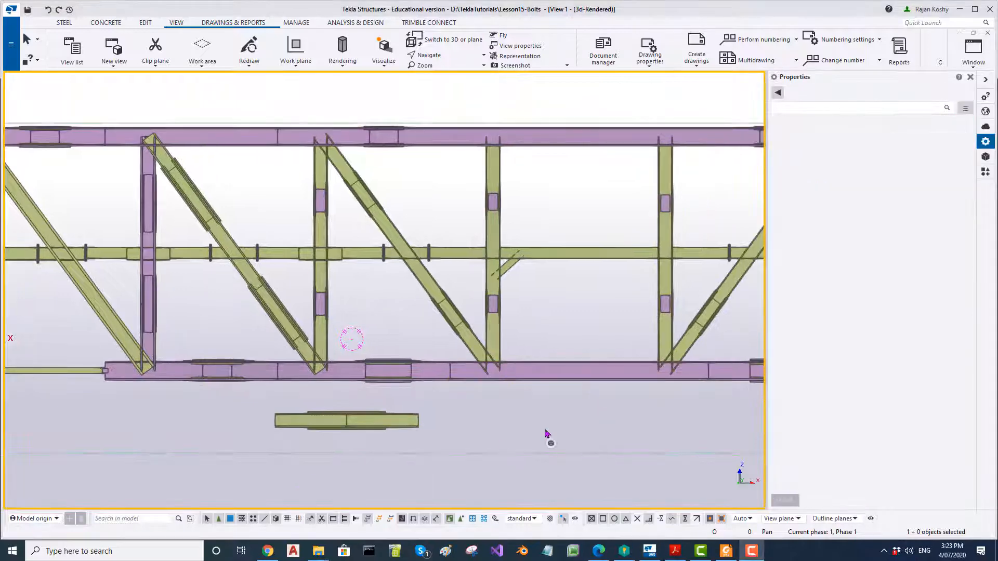
Step: Examine the bolts on the top flange cover plate of the sample splice beam below the truss
{"action": "scroll", "coordinate": [538, 430], "scroll_direction": "up", "scroll_amount": 1}
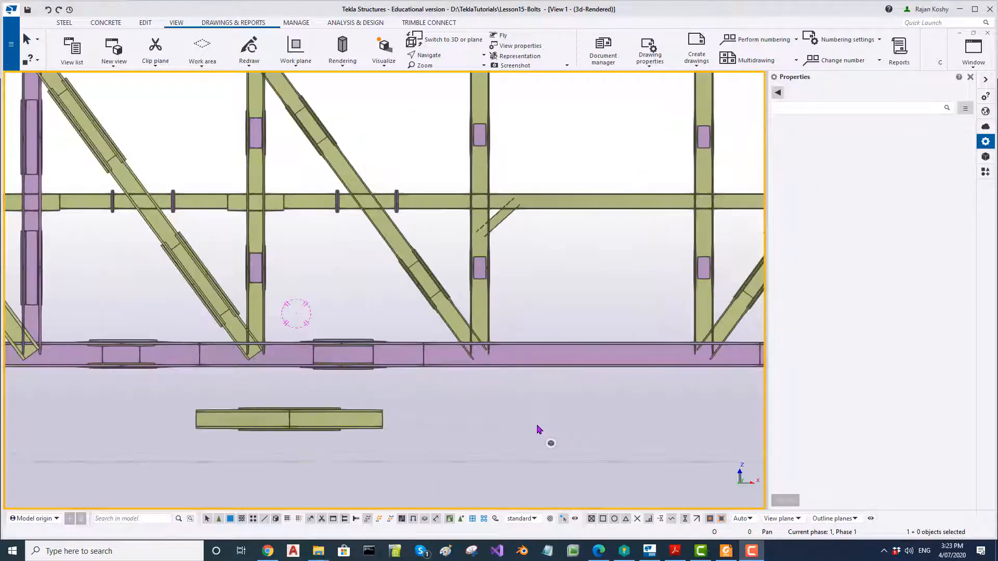
{"action": "left_click", "coordinate": [726, 551]}
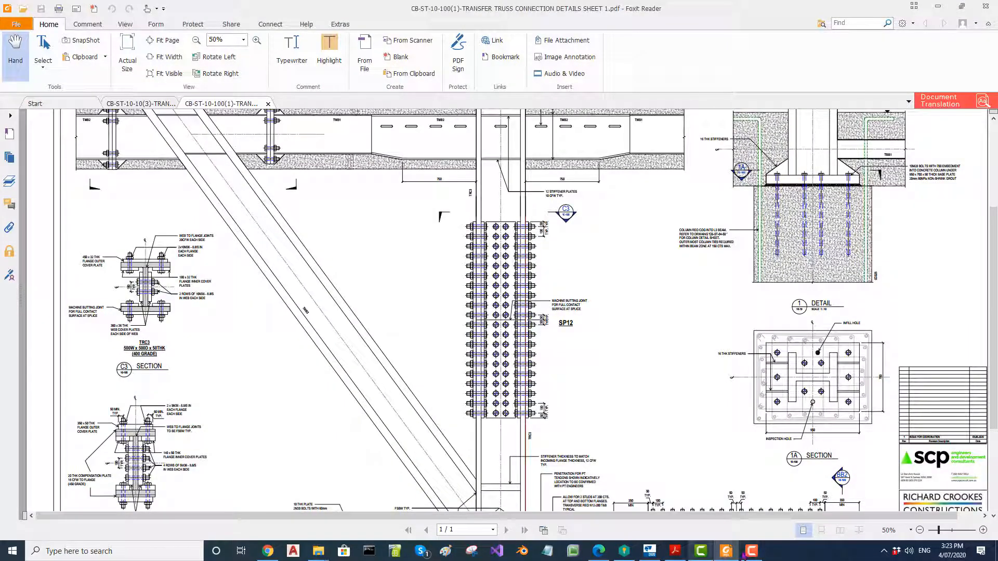
{"action": "left_click", "coordinate": [733, 553]}
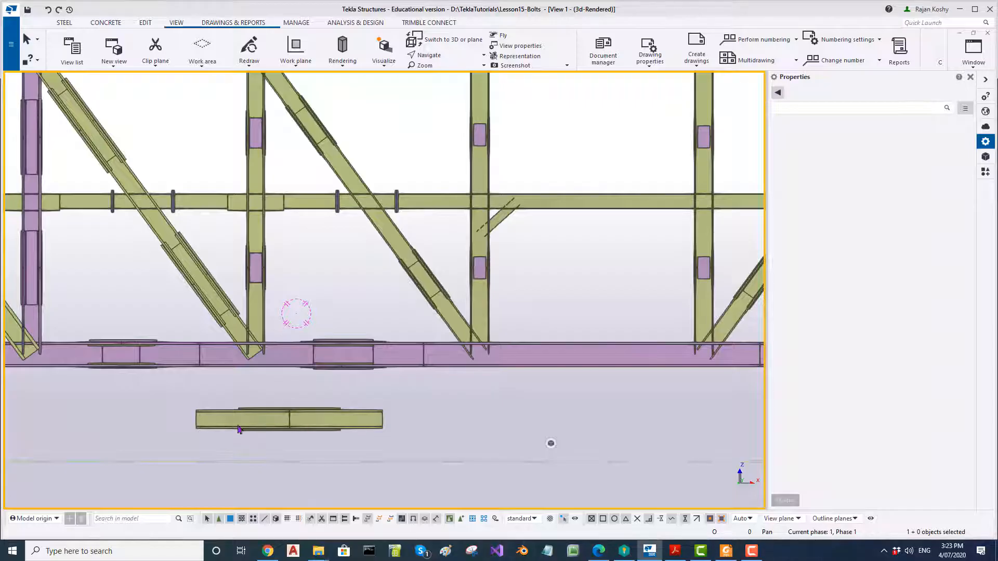
{"action": "scroll", "coordinate": [227, 429], "scroll_direction": "up", "scroll_amount": 1}
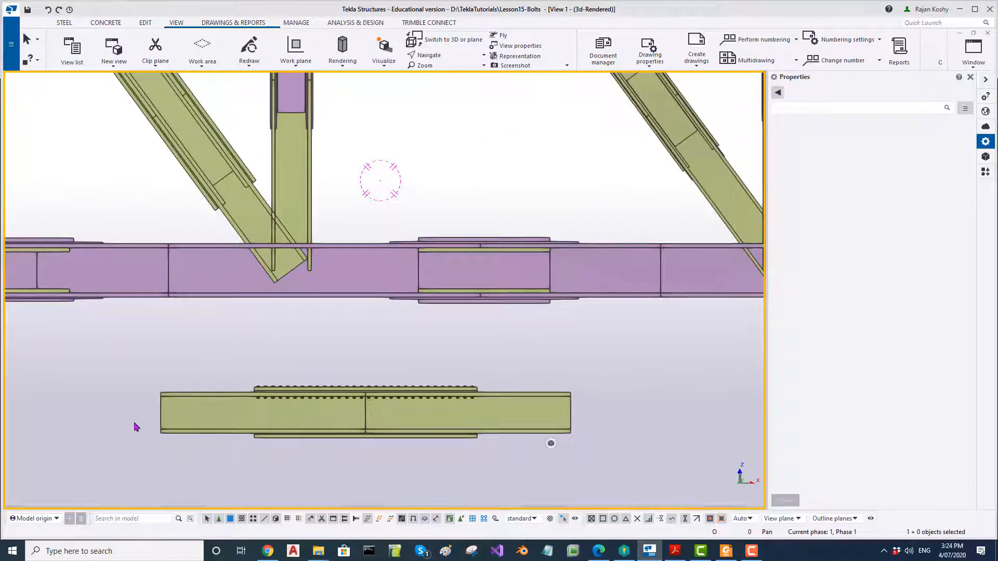
{"action": "scroll", "coordinate": [167, 430], "scroll_direction": "down", "scroll_amount": 3}
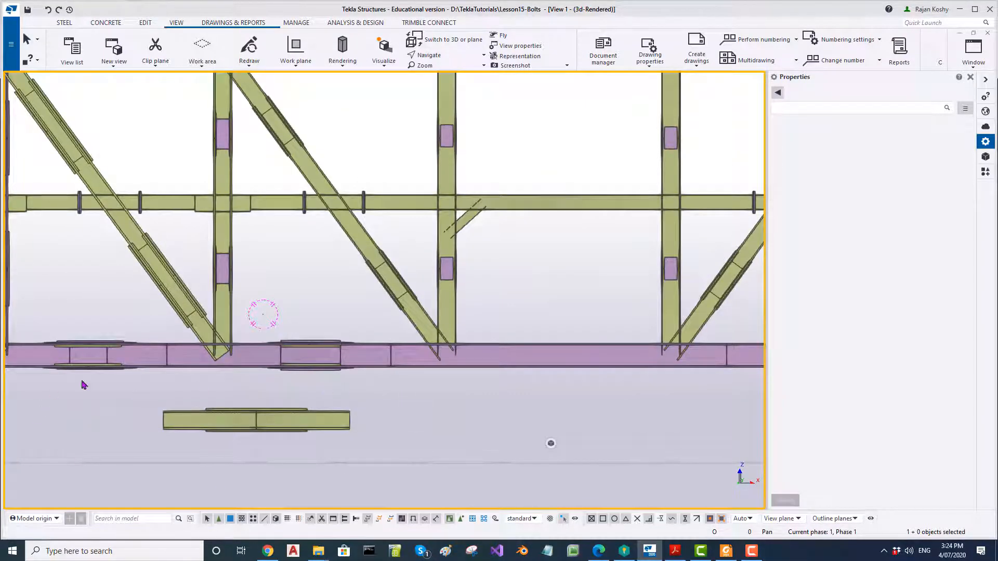
{"action": "middle_click_drag", "start_coordinate": [250, 397], "coordinate": [277, 445], "text": "ctrl"}
{"action": "scroll", "coordinate": [203, 399], "scroll_direction": "up", "scroll_amount": 4}
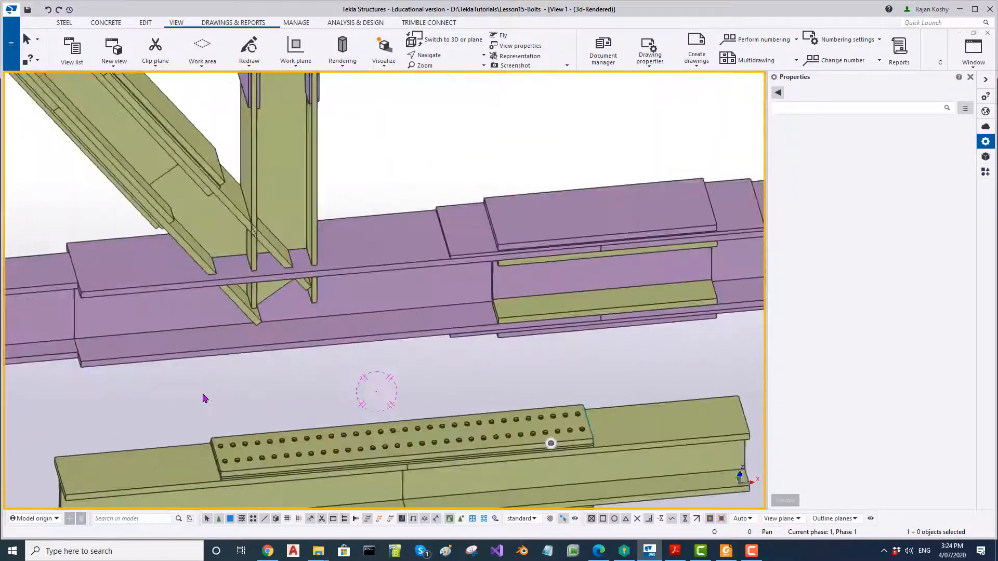
{"action": "middle_click_drag", "start_coordinate": [221, 448], "coordinate": [221, 361]}
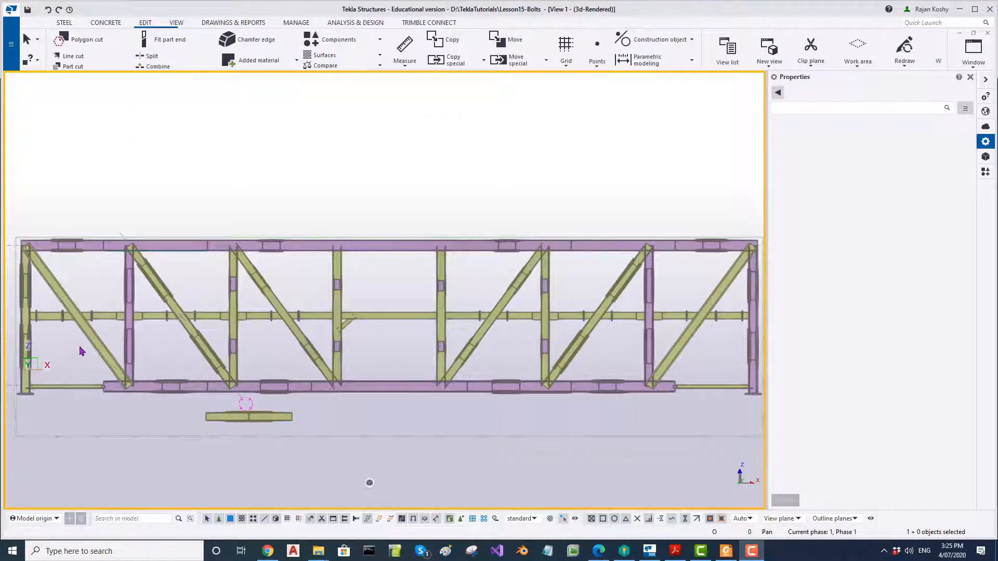
Step: Draw a construction line along the truss's third vertical post from the left, from the bottom chord to the top chord
{"action": "scroll", "coordinate": [239, 398], "scroll_direction": "up", "scroll_amount": 3}
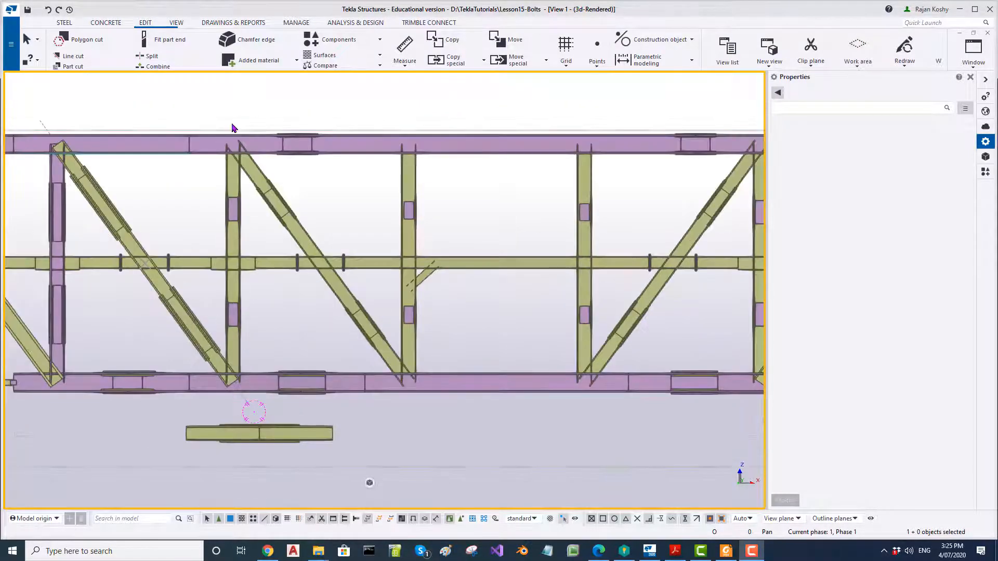
{"action": "scroll", "coordinate": [248, 276], "scroll_direction": "down", "scroll_amount": 5}
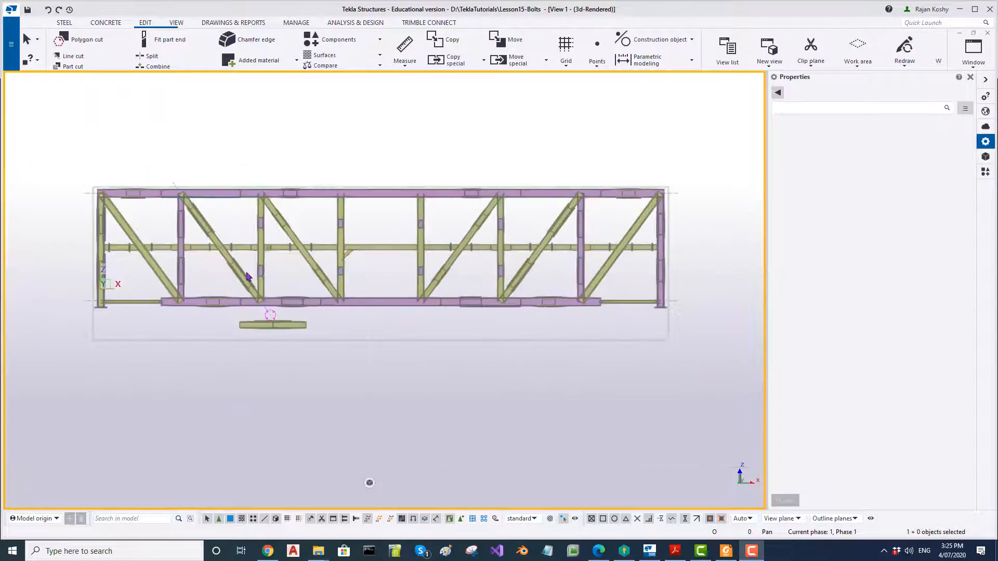
{"action": "left_click", "coordinate": [663, 42]}
{"action": "left_click", "coordinate": [636, 71]}
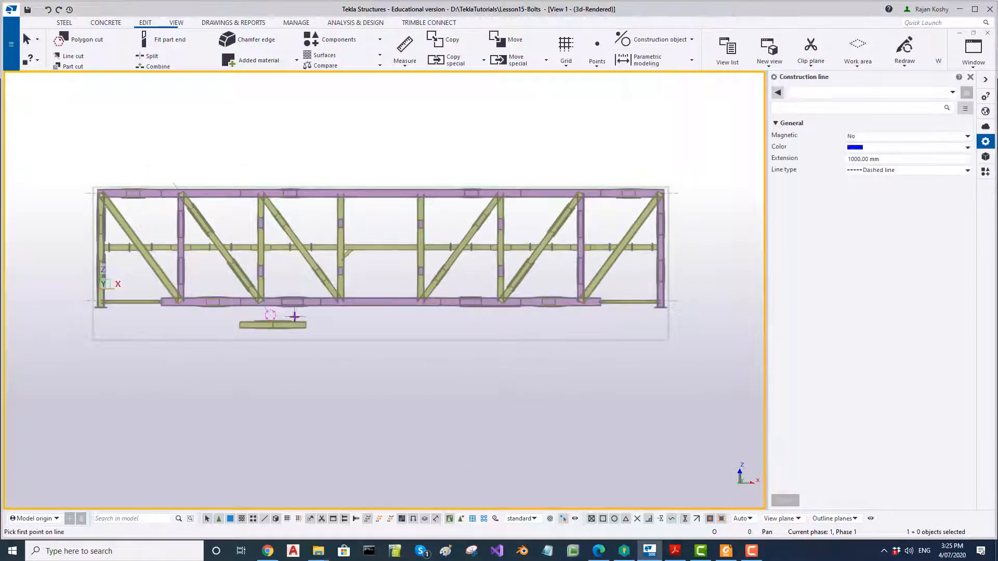
{"action": "left_click", "coordinate": [260, 301]}
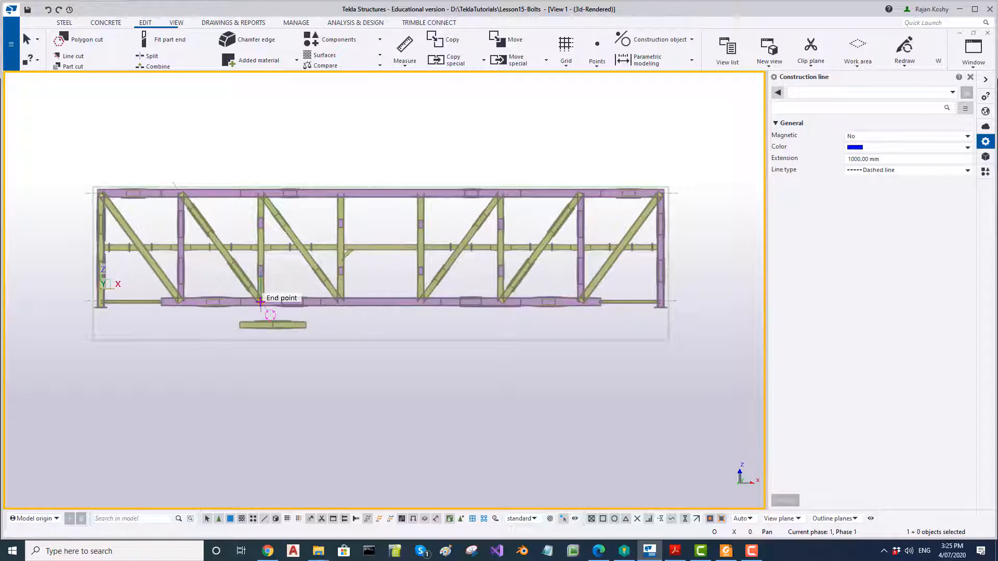
{"action": "left_click", "coordinate": [263, 192]}
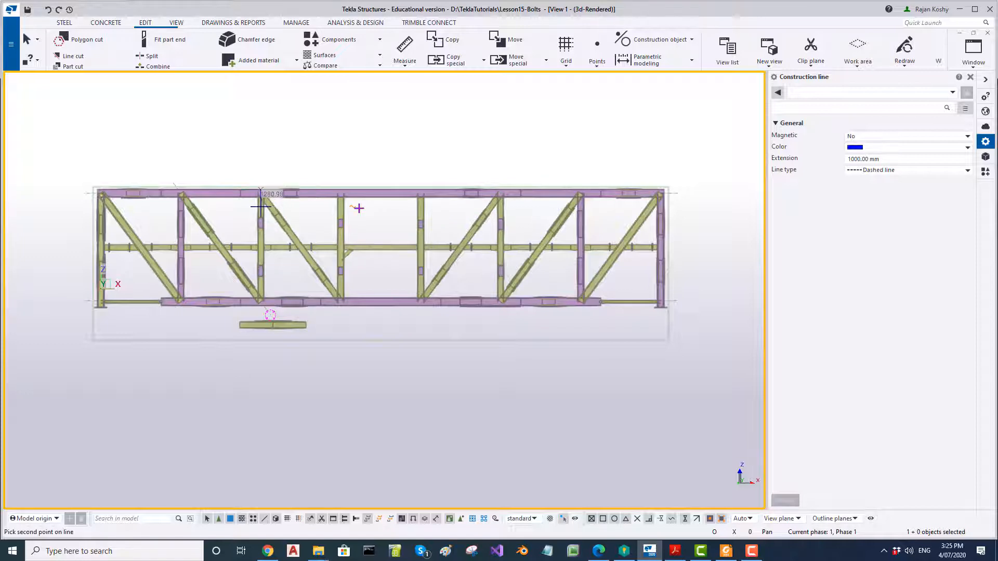
{"action": "key", "text": "Escape"}
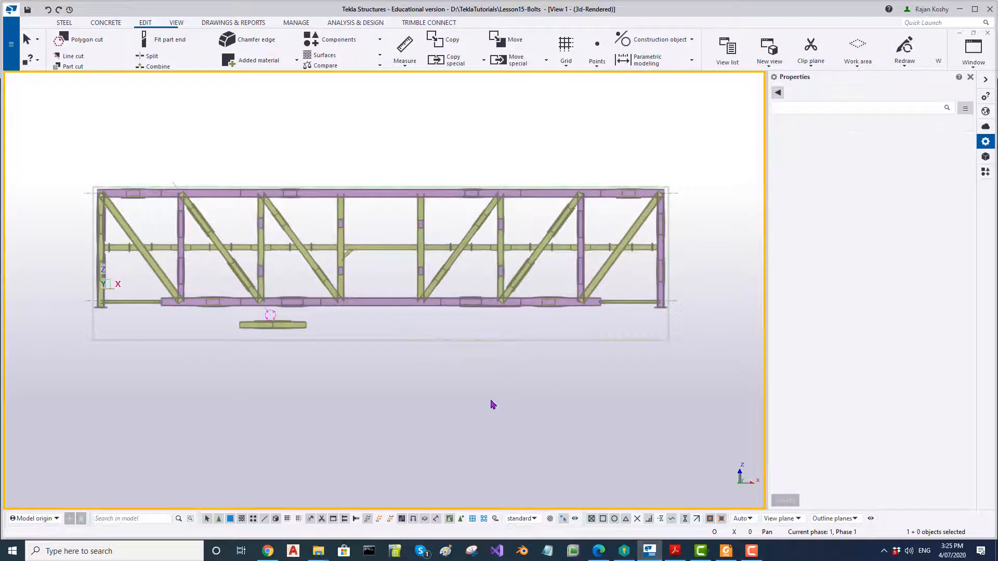
Step: Copy the third post's vertical and diagonal construction lines to the second post by Copy to Another Object, keeping the work area unexpanded
{"action": "scroll", "coordinate": [181, 140], "scroll_direction": "up", "scroll_amount": 1}
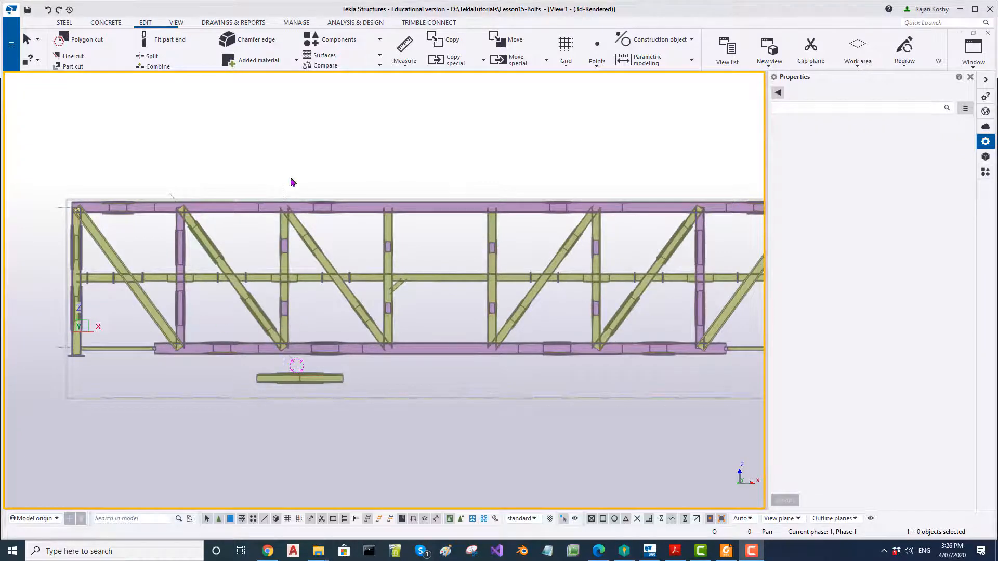
{"action": "left_click", "coordinate": [285, 196]}
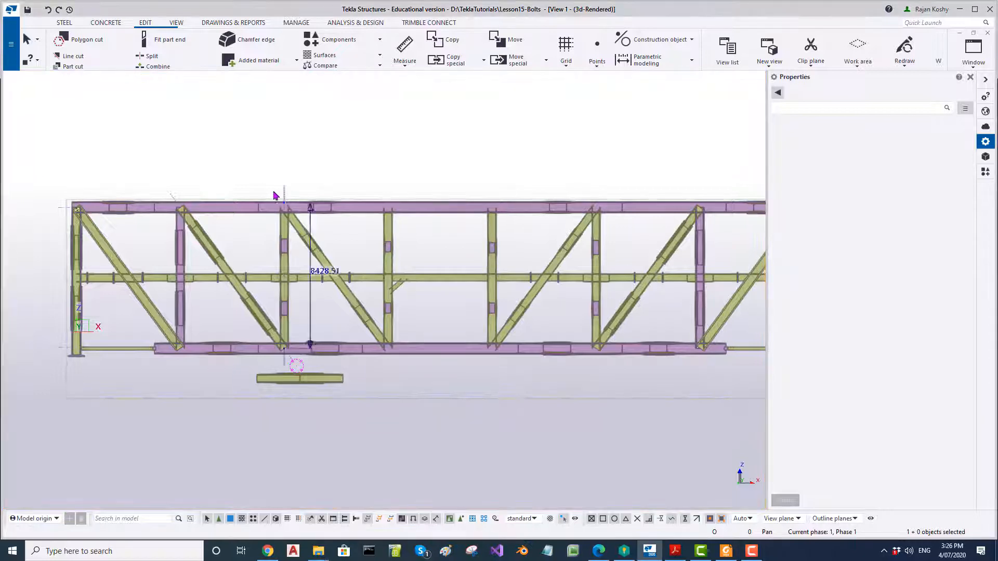
{"action": "left_click", "coordinate": [175, 202], "text": "ctrl"}
{"action": "right_click", "coordinate": [234, 138]}
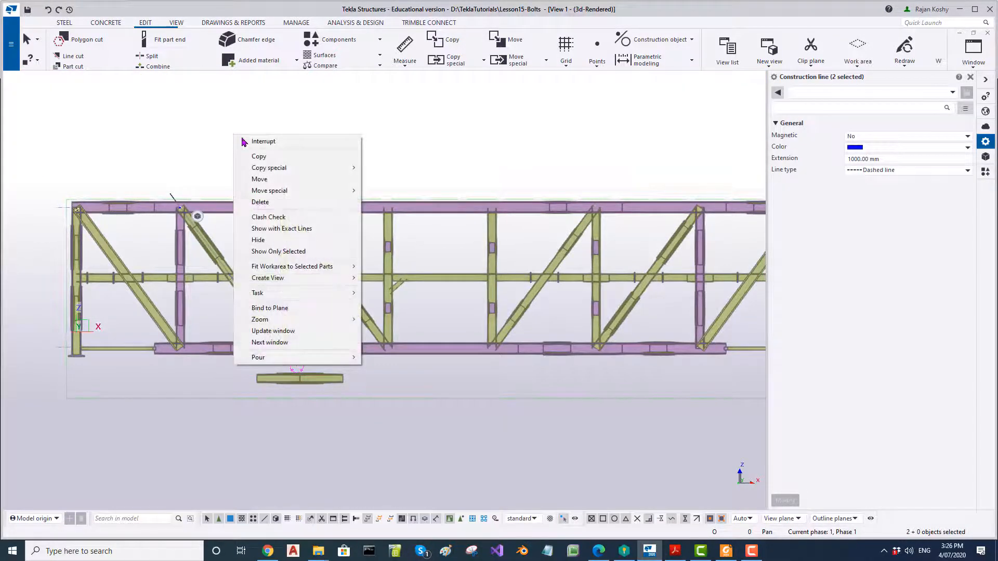
{"action": "mouse_move", "coordinate": [330, 169]}
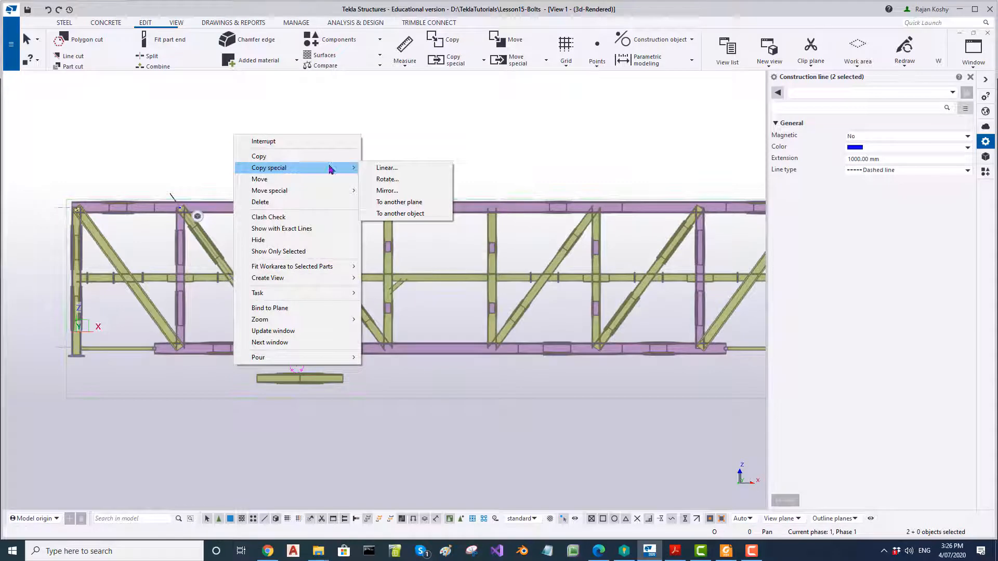
{"action": "left_click", "coordinate": [416, 214]}
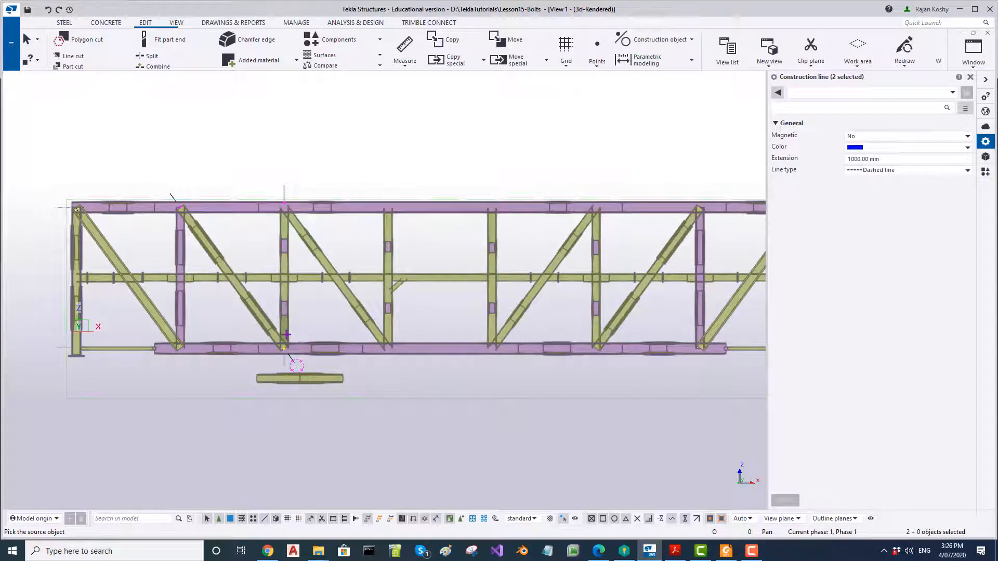
{"action": "scroll", "coordinate": [291, 333], "scroll_direction": "up", "scroll_amount": 3}
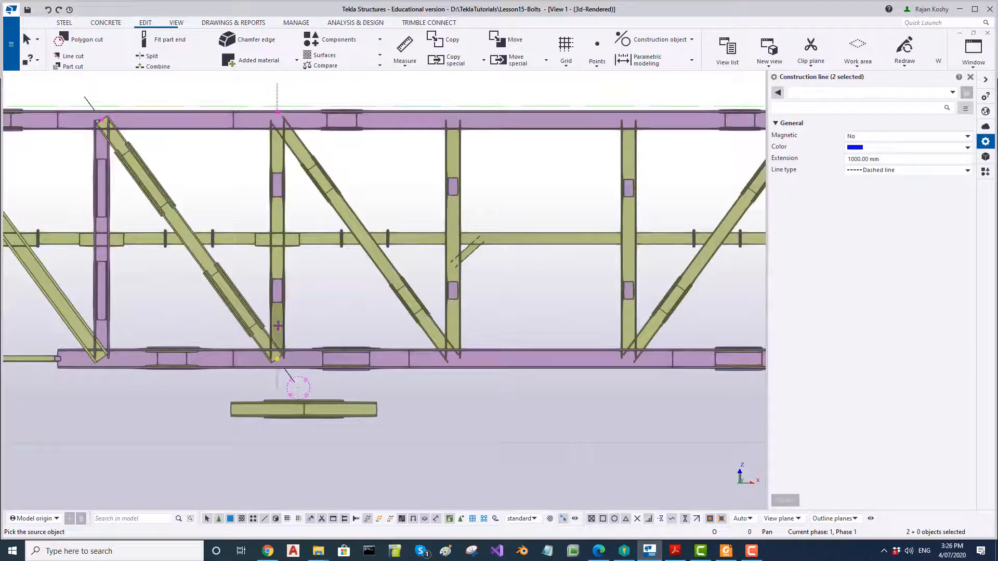
{"action": "left_click", "coordinate": [277, 326]}
{"action": "scroll", "coordinate": [379, 313], "scroll_direction": "down", "scroll_amount": 3}
{"action": "scroll", "coordinate": [225, 317], "scroll_direction": "up", "scroll_amount": 5}
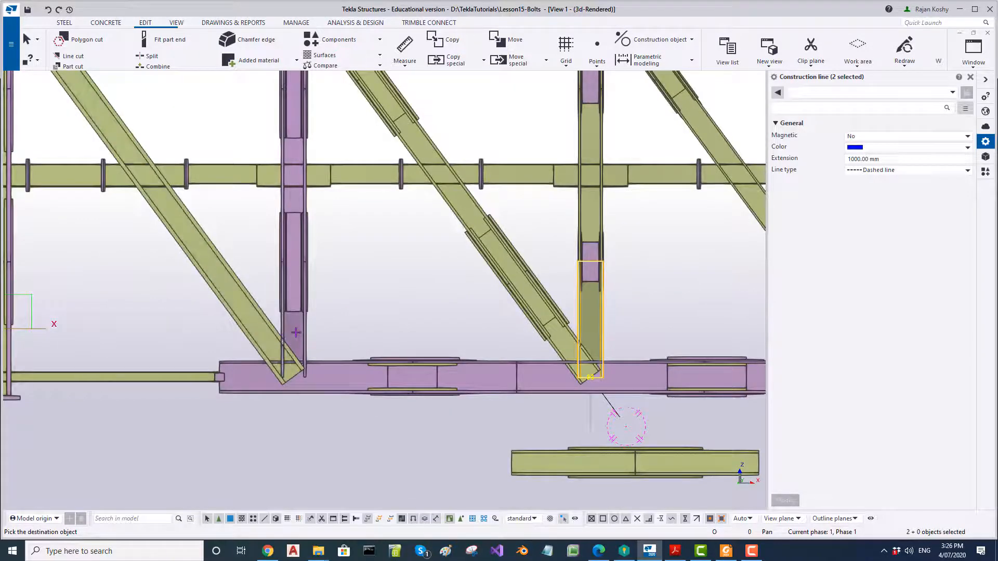
{"action": "left_click", "coordinate": [296, 332]}
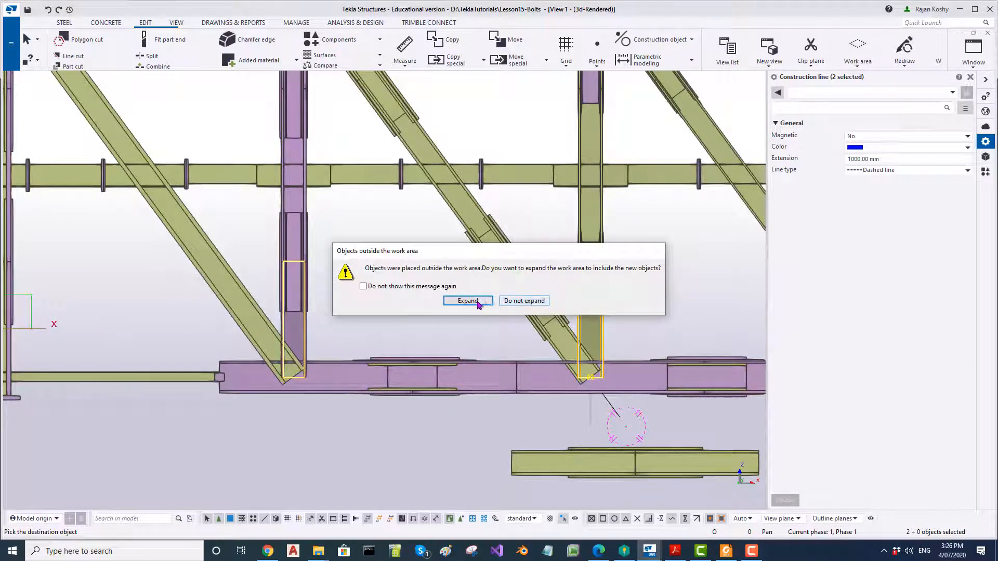
{"action": "left_click", "coordinate": [519, 301]}
Step: Copy the same two construction lines to the fourth, fifth, sixth and seventh posts, suppressing the work area prompt and declining expansion
{"action": "middle_click_drag", "start_coordinate": [543, 304], "coordinate": [287, 315]}
{"action": "scroll", "coordinate": [286, 315], "scroll_direction": "down", "scroll_amount": 3}
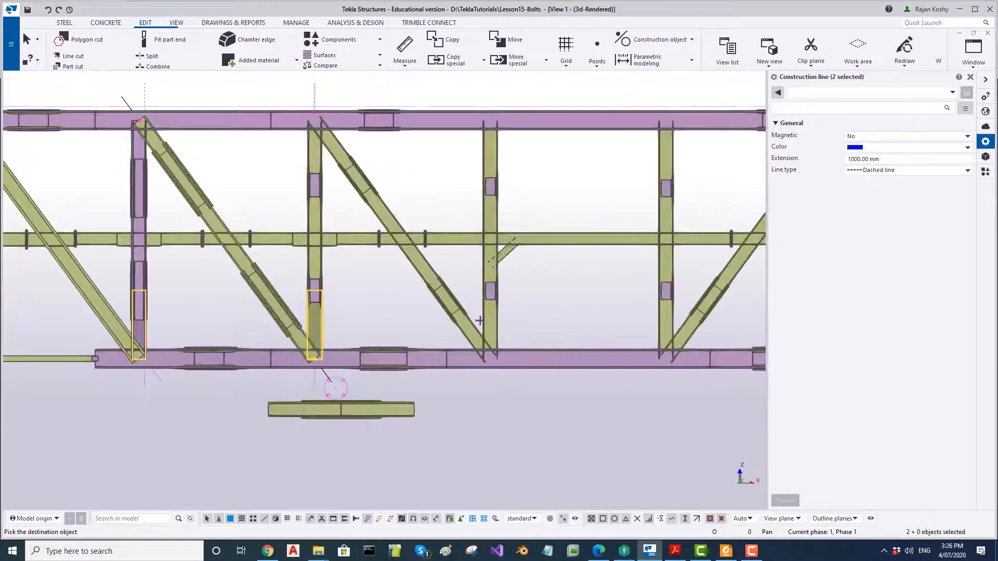
{"action": "left_click", "coordinate": [489, 321]}
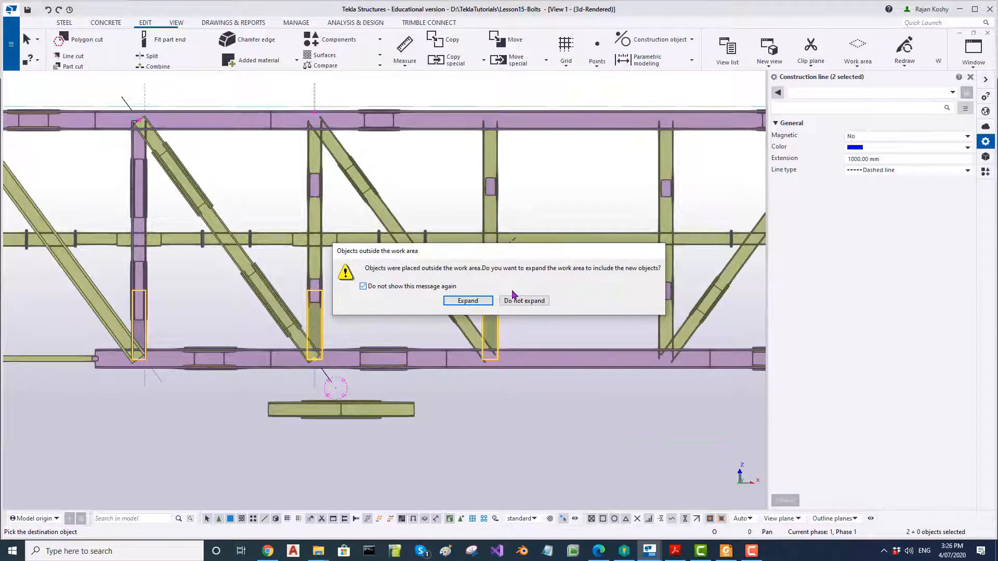
{"action": "left_click", "coordinate": [530, 300]}
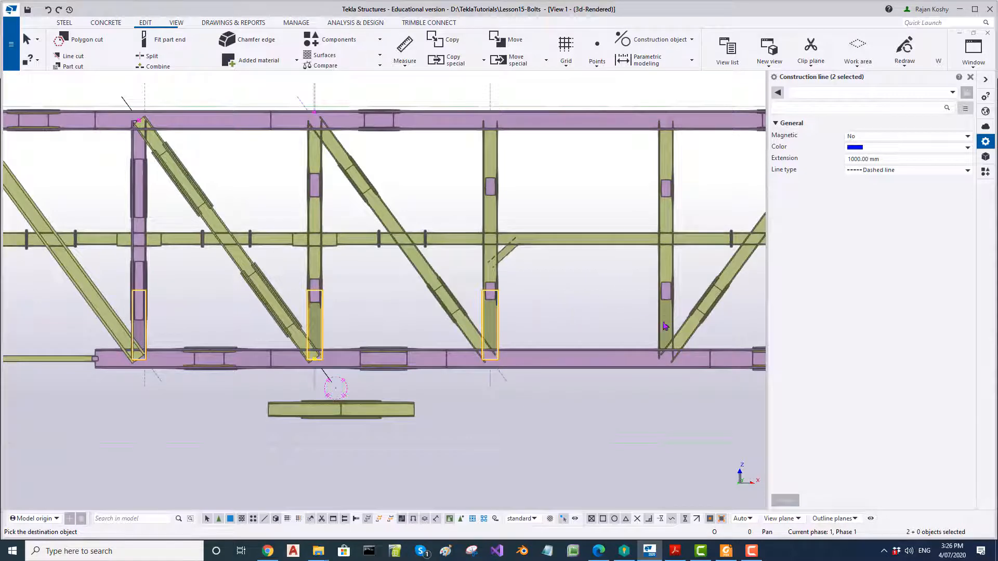
{"action": "middle_click_drag", "start_coordinate": [633, 314], "coordinate": [358, 314]}
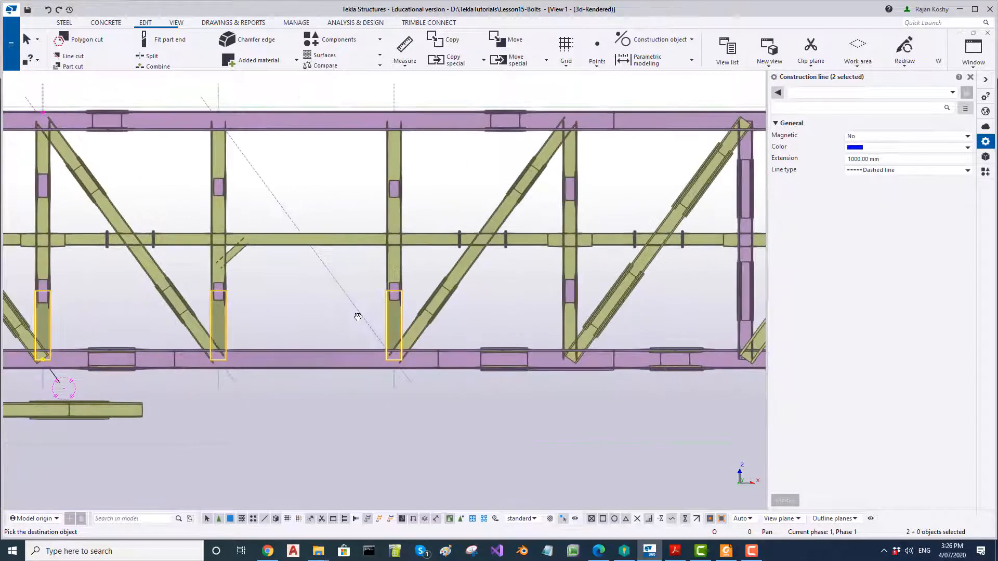
{"action": "left_click", "coordinate": [570, 318]}
{"action": "middle_click_drag", "start_coordinate": [630, 319], "coordinate": [437, 319]}
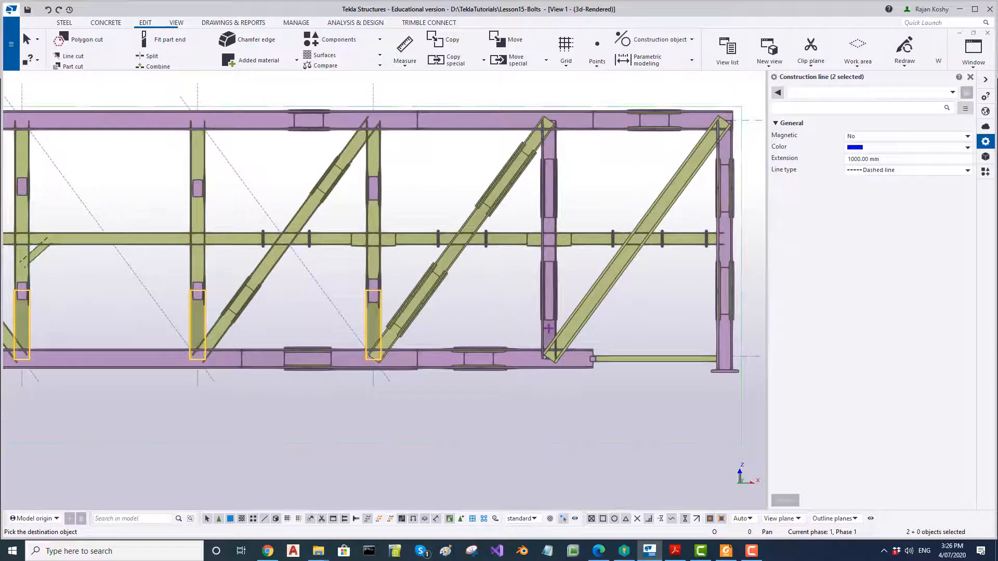
{"action": "left_click", "coordinate": [549, 328]}
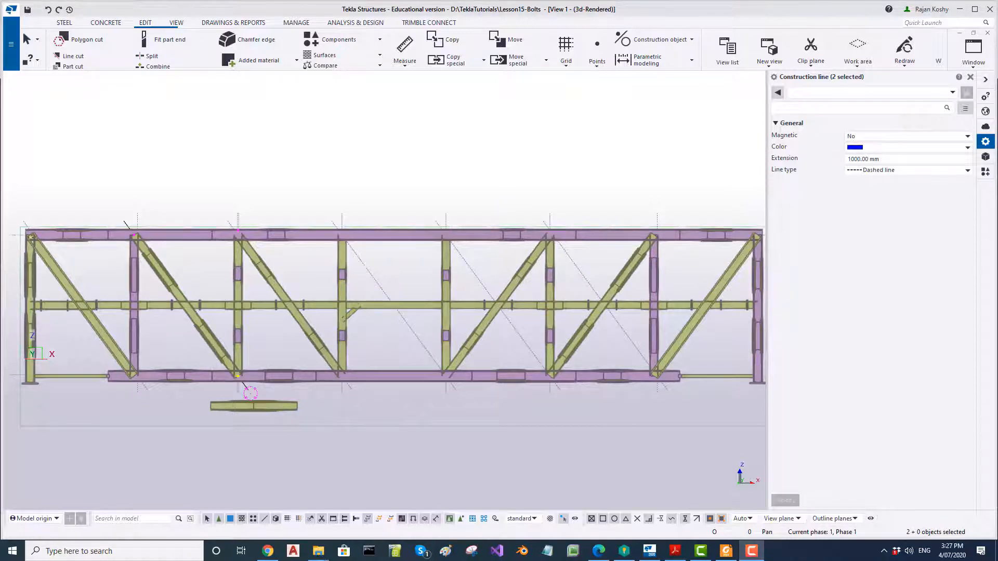
{"action": "left_click", "coordinate": [508, 510]}
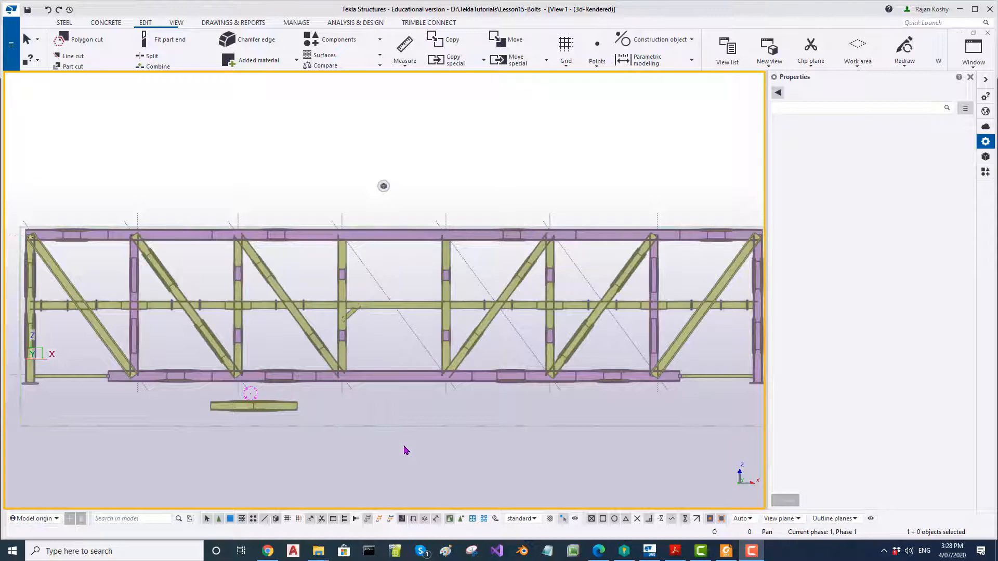
Step: Set the work plane parallel to the truss's view plane
{"action": "left_click", "coordinate": [174, 23]}
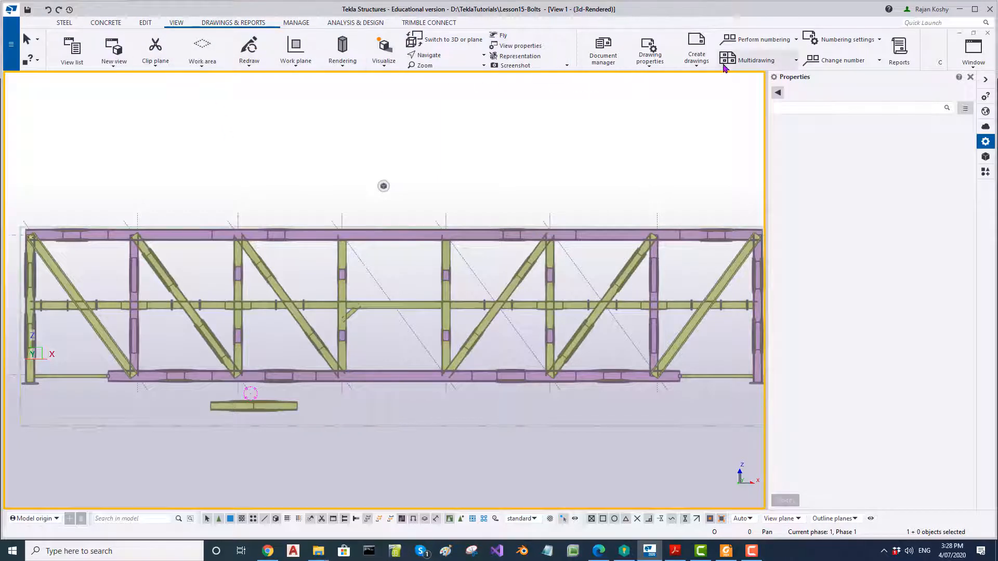
{"action": "left_click", "coordinate": [290, 67]}
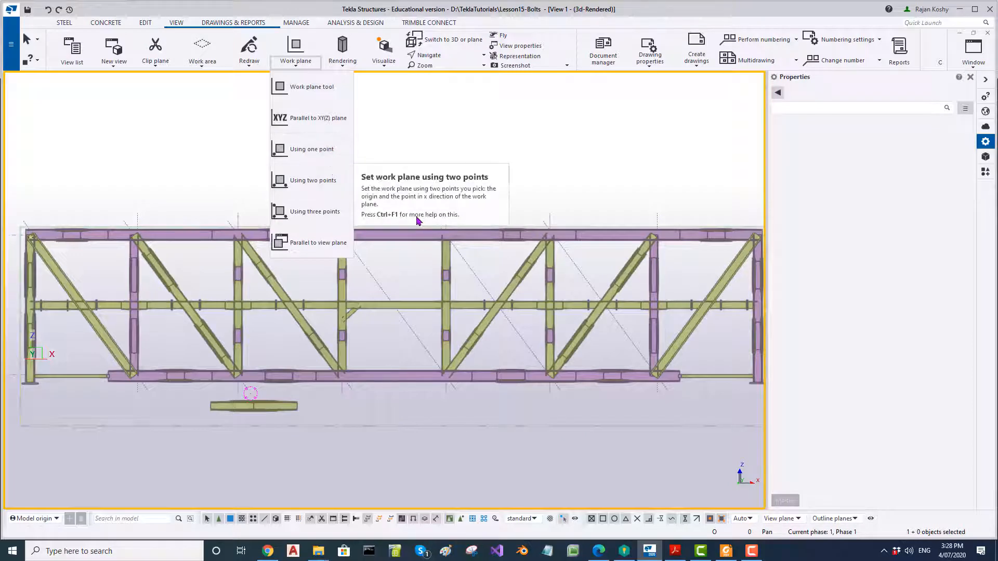
{"action": "left_click", "coordinate": [310, 242]}
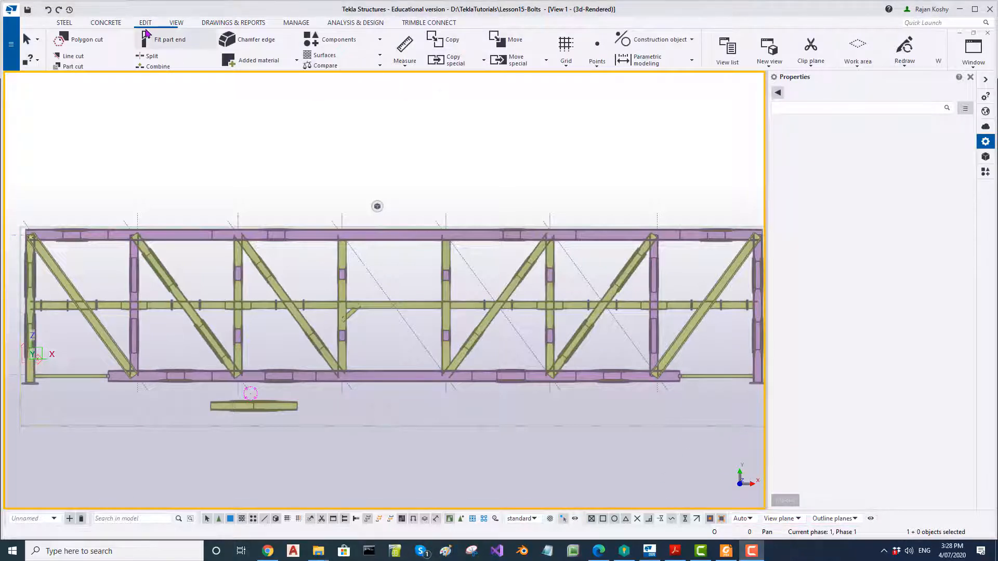
Step: Mirror the diagonal construction line between the fourth and fifth posts about the fifth post's vertical construction line, moving the original
{"action": "left_click", "coordinate": [547, 62]}
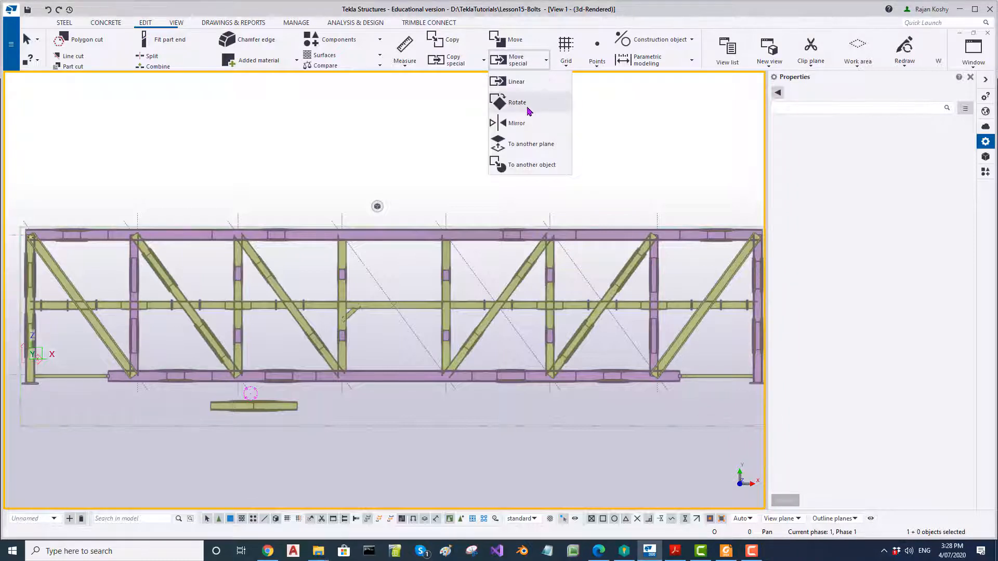
{"action": "left_click", "coordinate": [516, 123]}
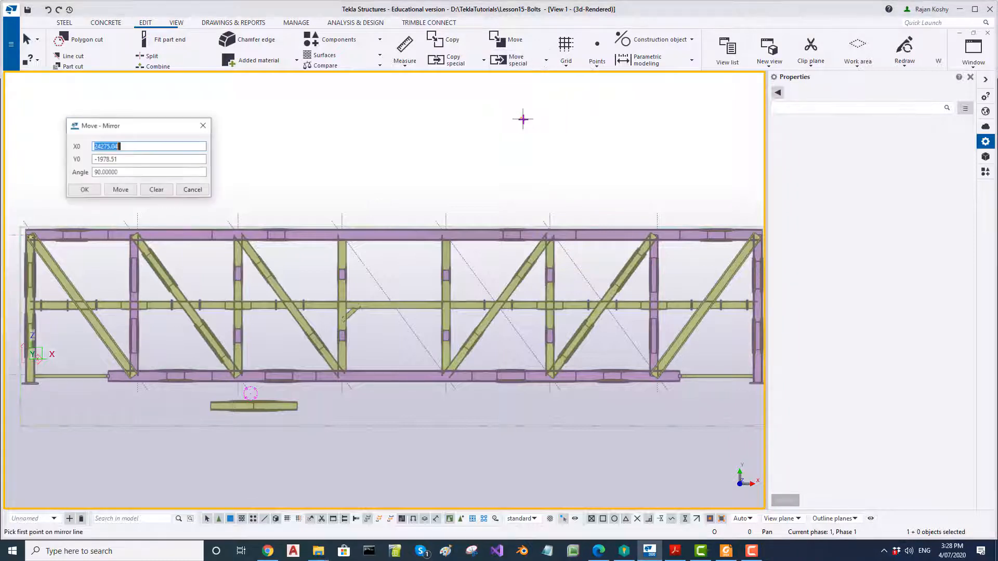
{"action": "left_click", "coordinate": [446, 393]}
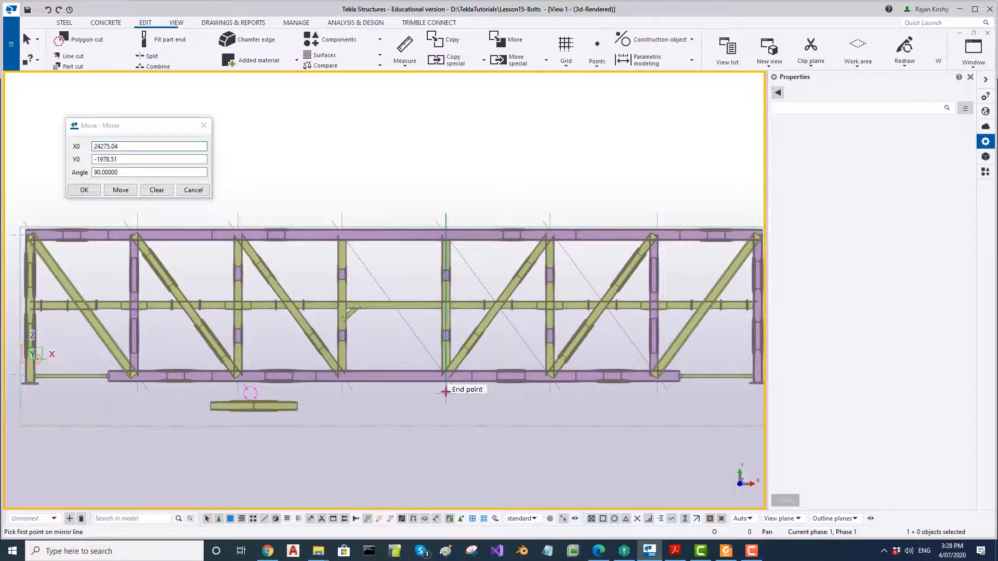
{"action": "left_click", "coordinate": [446, 213]}
{"action": "right_click", "coordinate": [465, 165]}
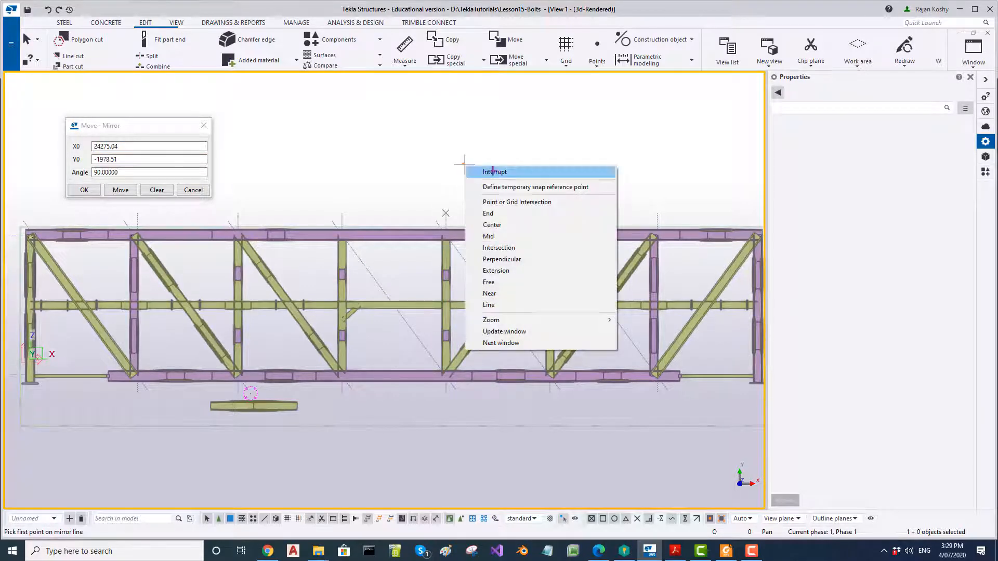
{"action": "left_click", "coordinate": [473, 168]}
{"action": "left_click", "coordinate": [377, 289]}
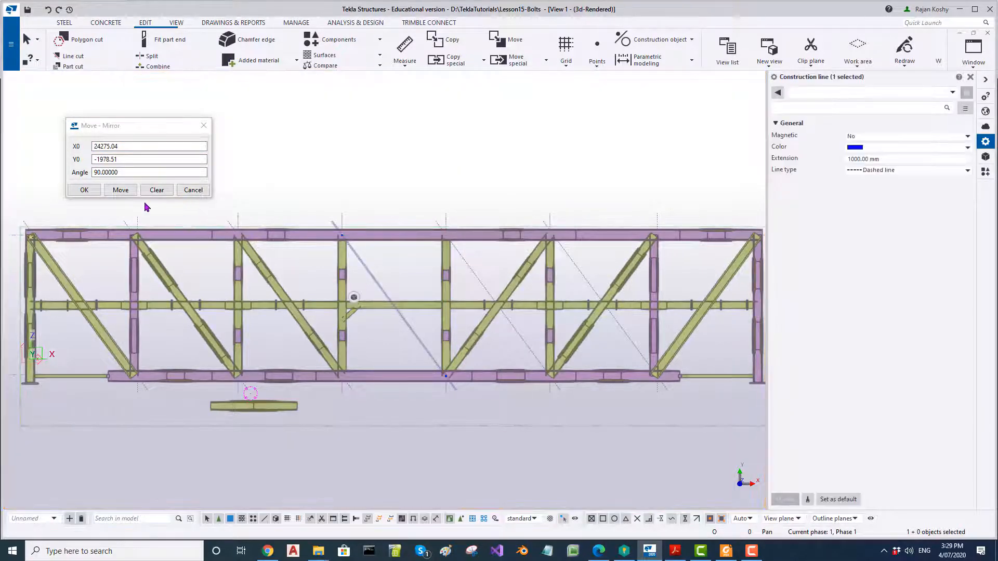
{"action": "left_click", "coordinate": [120, 190]}
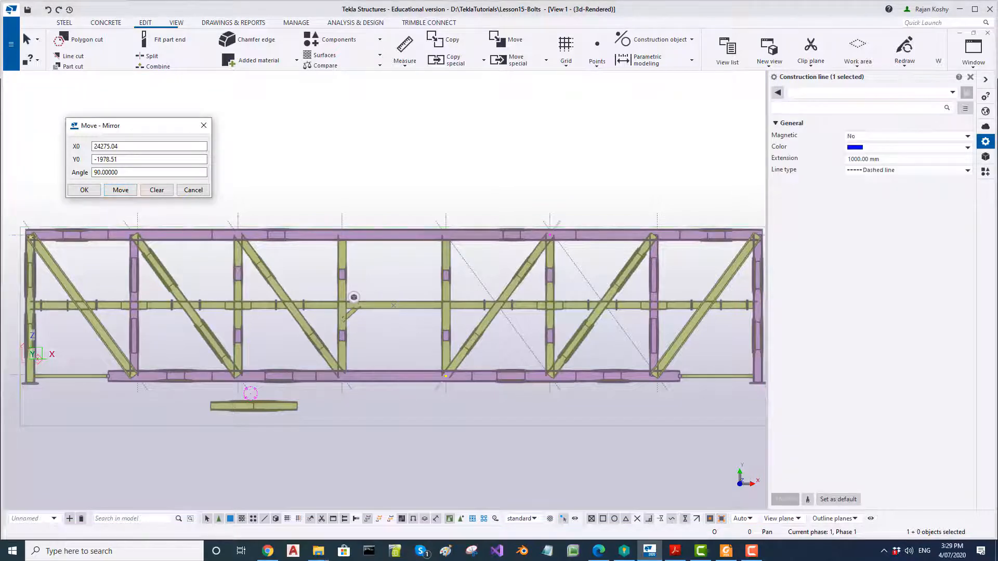
Step: Delete the wrongly sloping diagonal construction lines between the fifth and sixth posts and between the sixth and seventh posts
{"action": "left_click", "coordinate": [544, 326]}
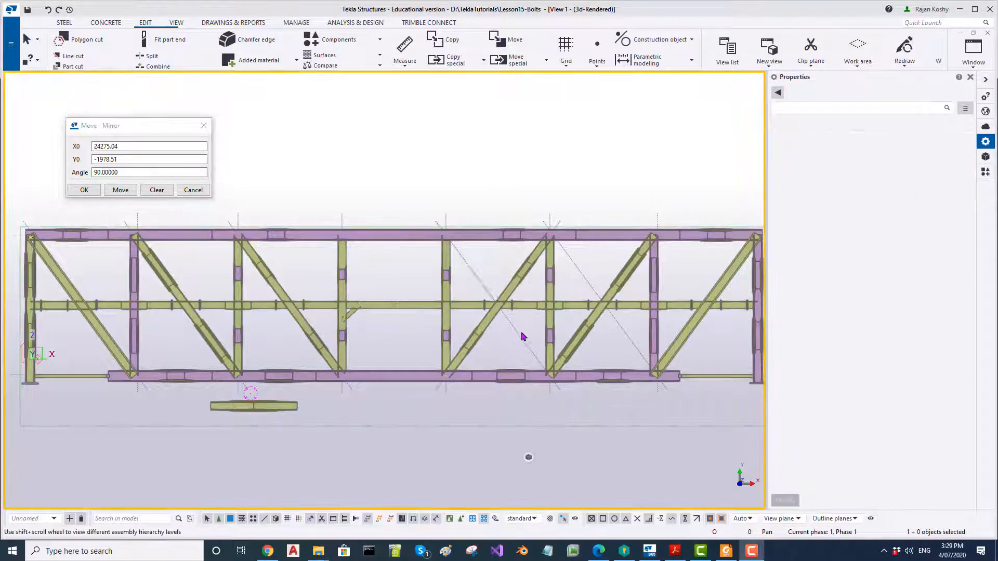
{"action": "left_click", "coordinate": [521, 338]}
{"action": "key", "text": "Delete"}
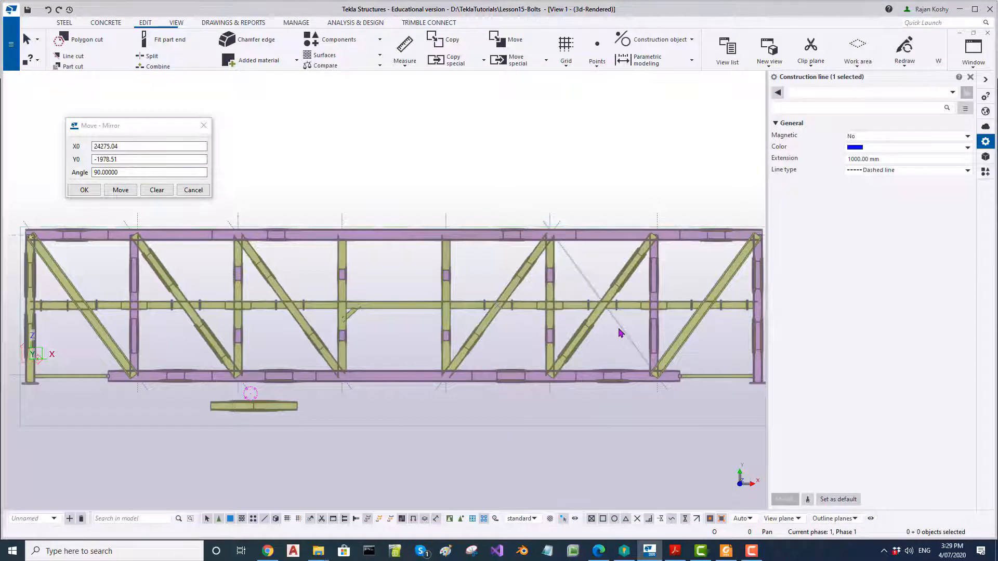
{"action": "key", "text": "Delete"}
Step: Copy the mirrored diagonal construction line from the fifth post to the sixth and seventh posts by Copy to Another Object
{"action": "right_click", "coordinate": [440, 391]}
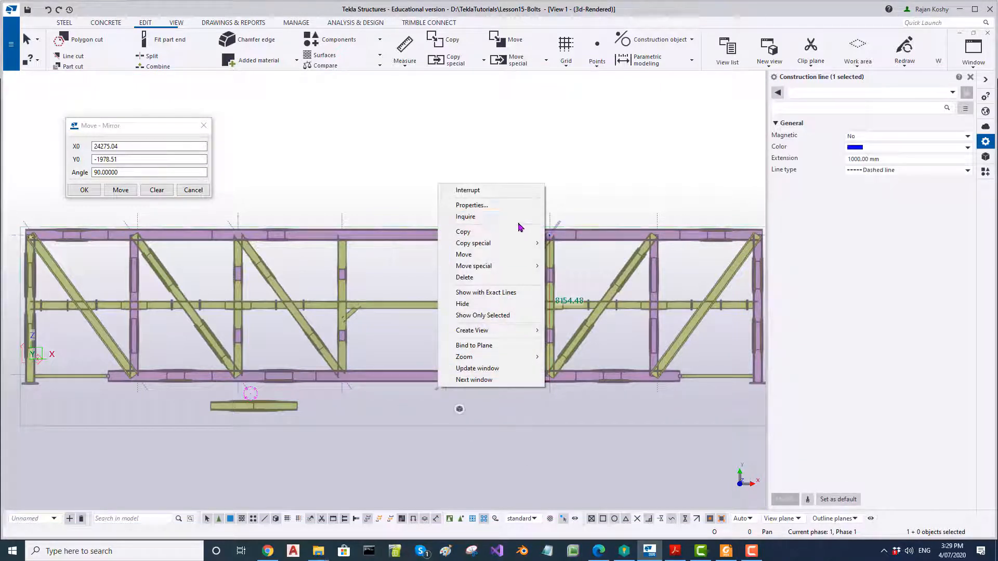
{"action": "mouse_move", "coordinate": [517, 243]}
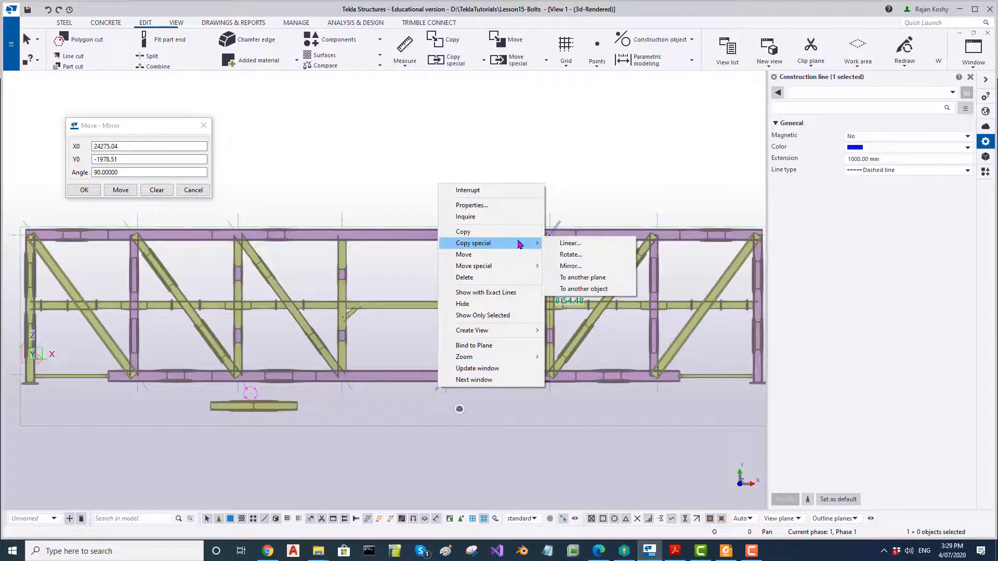
{"action": "left_click", "coordinate": [583, 289]}
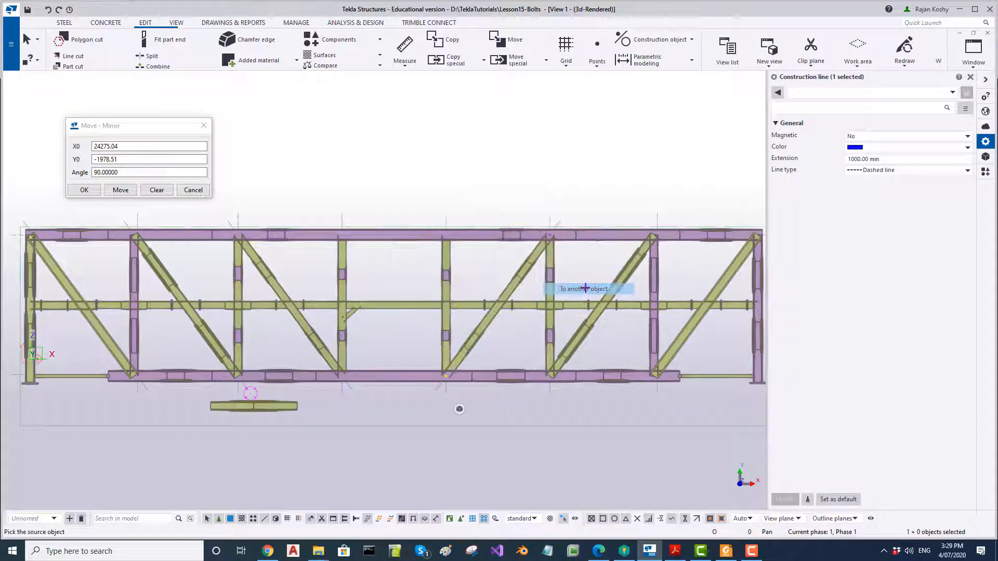
{"action": "left_click", "coordinate": [448, 353]}
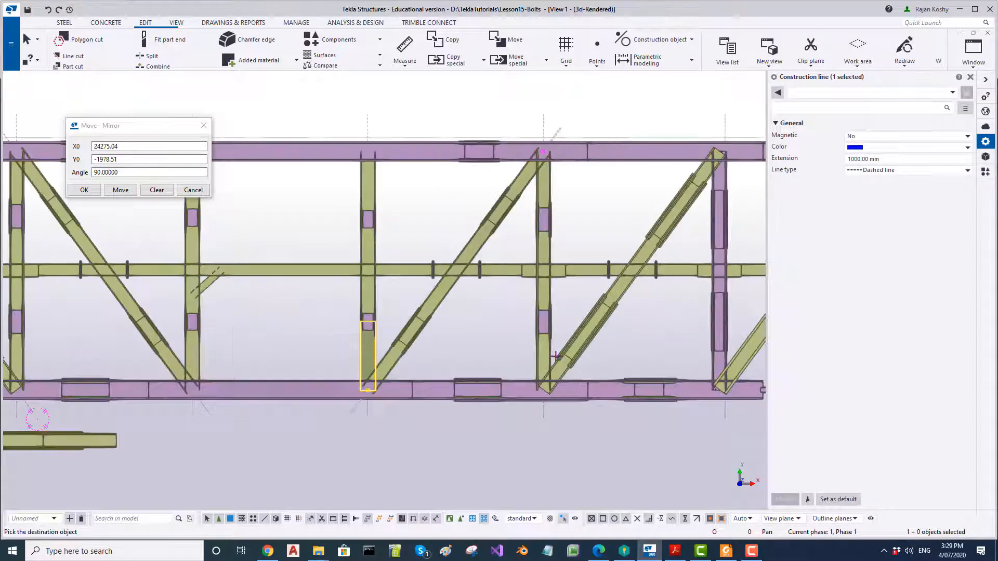
{"action": "scroll", "coordinate": [560, 355], "scroll_direction": "up", "scroll_amount": 2}
{"action": "left_click", "coordinate": [545, 356]}
{"action": "middle_click_drag", "start_coordinate": [660, 348], "coordinate": [492, 352]}
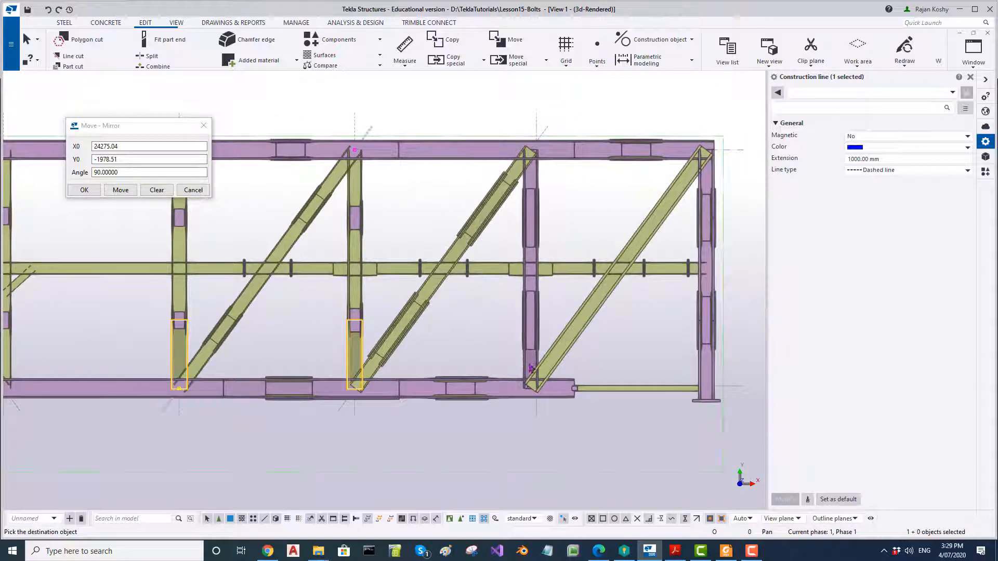
{"action": "scroll", "coordinate": [555, 364], "scroll_direction": "down", "scroll_amount": 3}
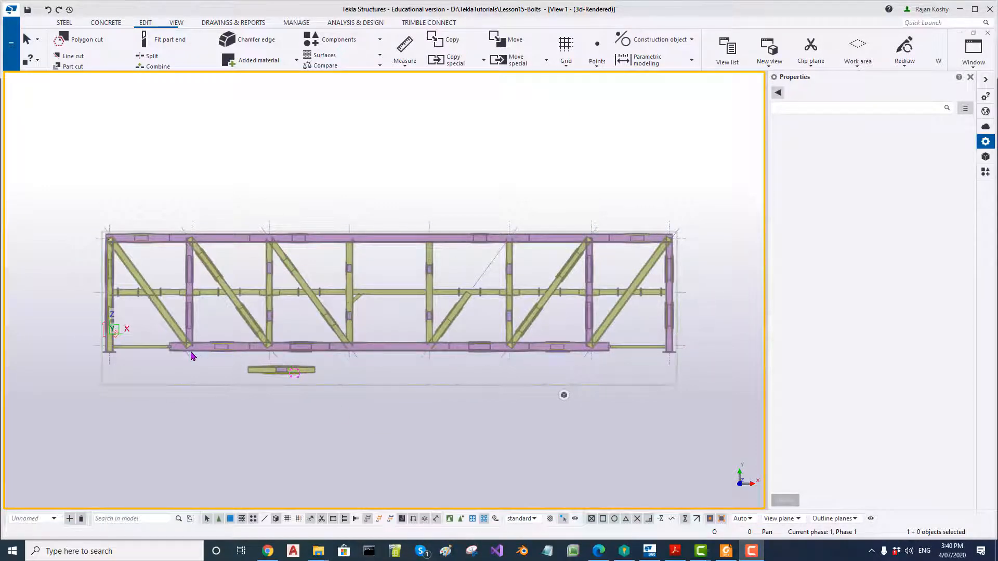
Step: Delete all the truss's modelled parts, keeping its construction lines and the separate splice assembly below
{"action": "scroll", "coordinate": [193, 355], "scroll_direction": "up", "scroll_amount": 3}
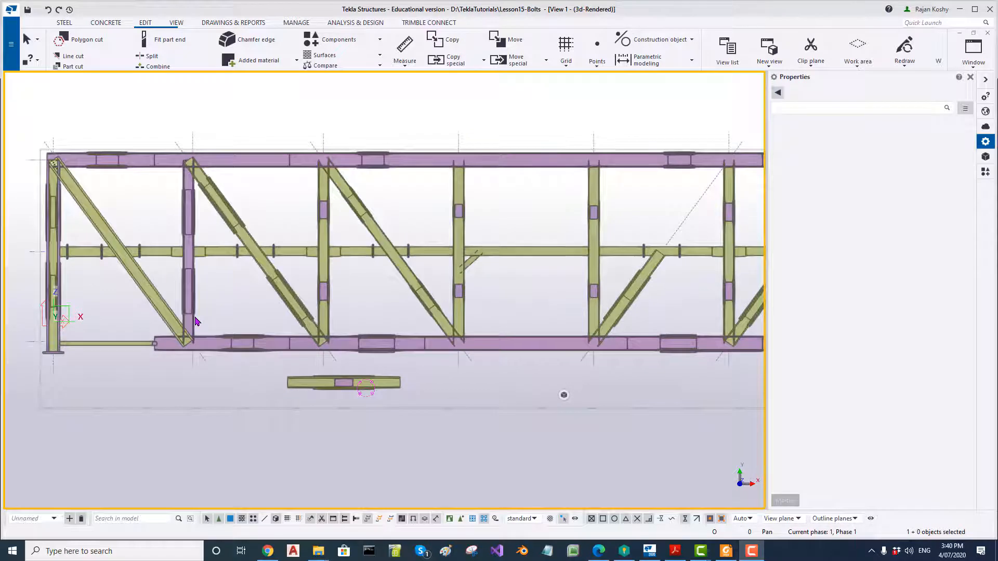
{"action": "scroll", "coordinate": [195, 321], "scroll_direction": "down", "scroll_amount": 3}
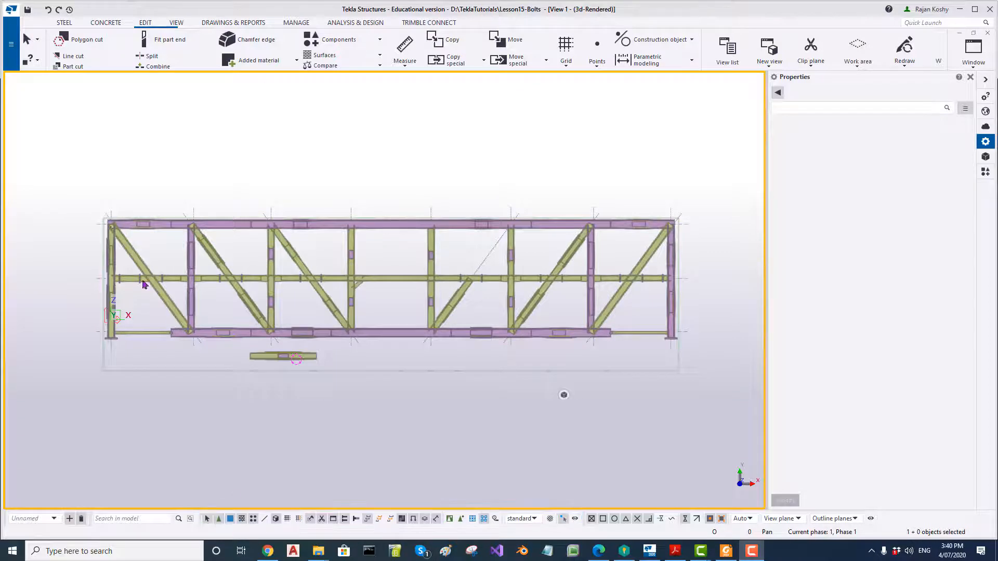
{"action": "left_click_drag", "start_coordinate": [80, 183], "coordinate": [698, 352]}
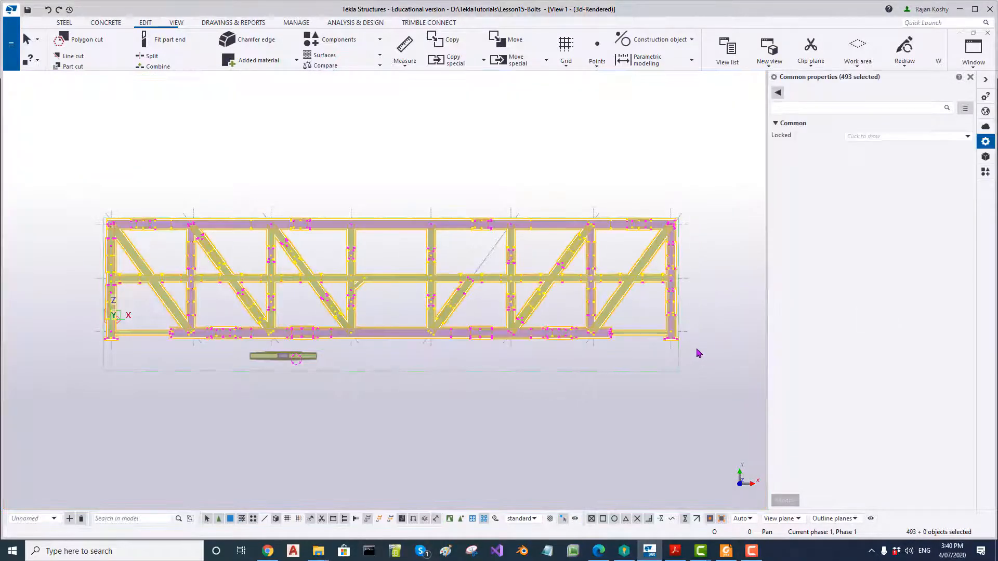
{"action": "key", "text": "Delete"}
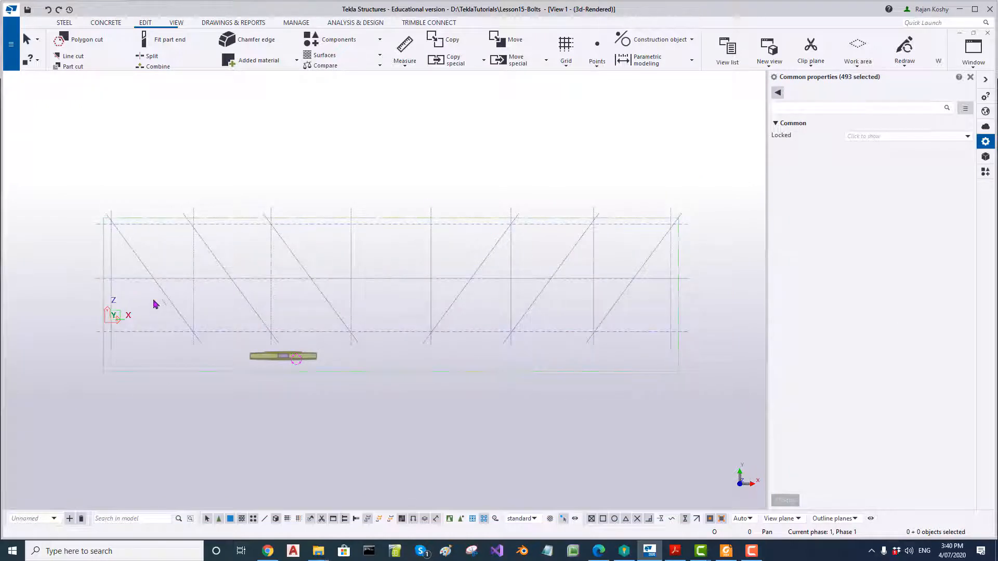
Step: Draw a construction line along the centreline of the separate splice assembly, from its left end to its right end
{"action": "scroll", "coordinate": [260, 354], "scroll_direction": "up", "scroll_amount": 4}
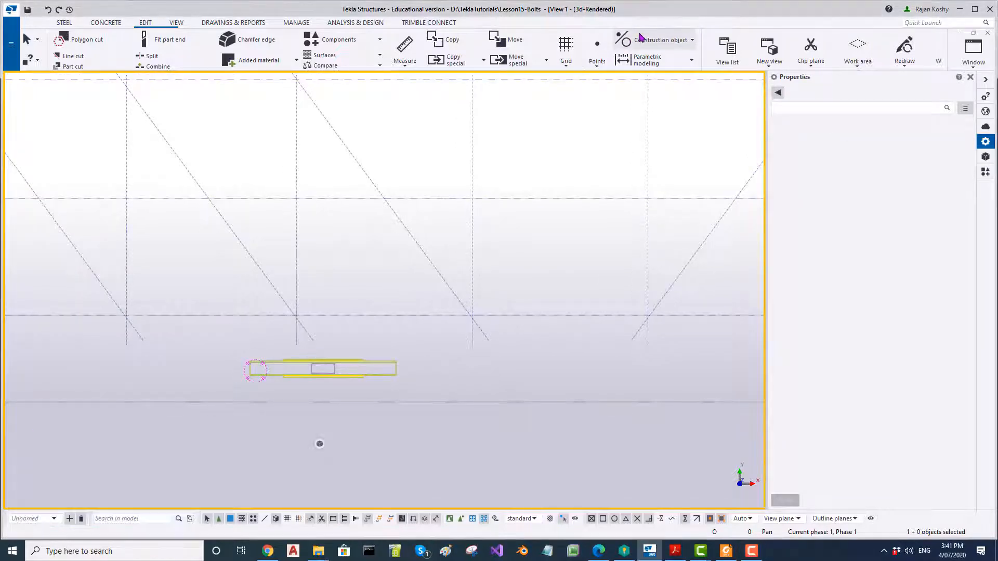
{"action": "left_click", "coordinate": [641, 36]}
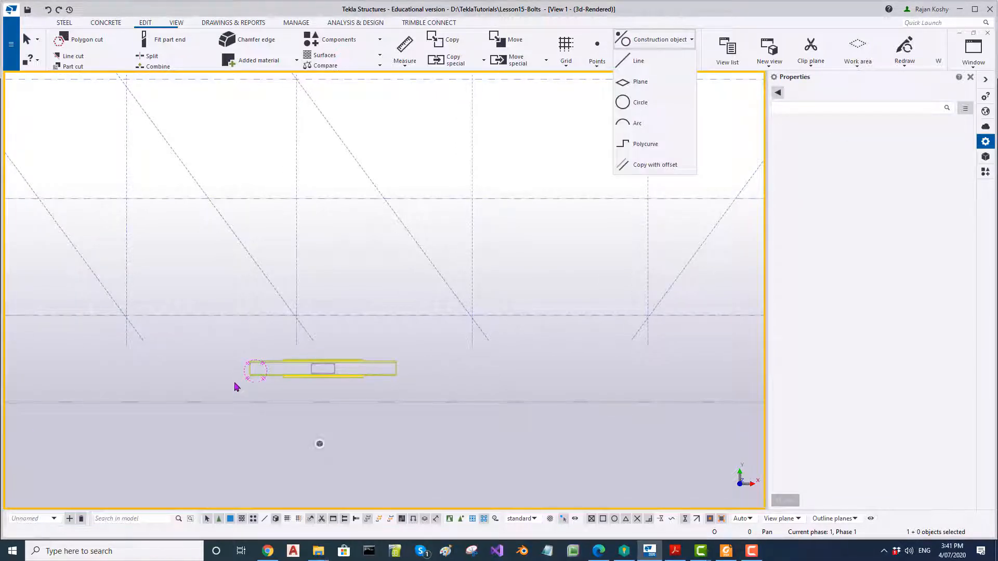
{"action": "left_click", "coordinate": [647, 67]}
{"action": "scroll", "coordinate": [273, 376], "scroll_direction": "up", "scroll_amount": 3}
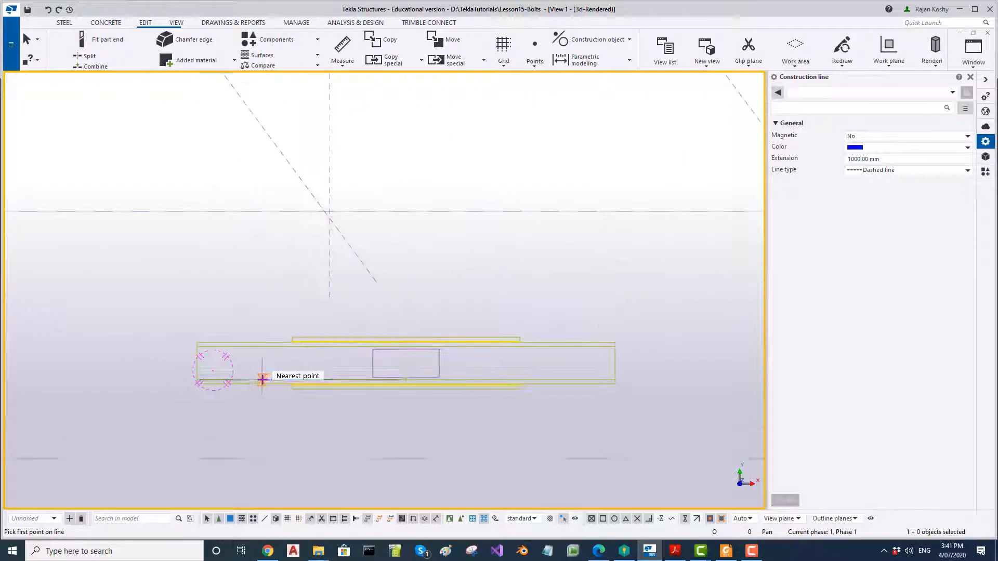
{"action": "left_click", "coordinate": [195, 364]}
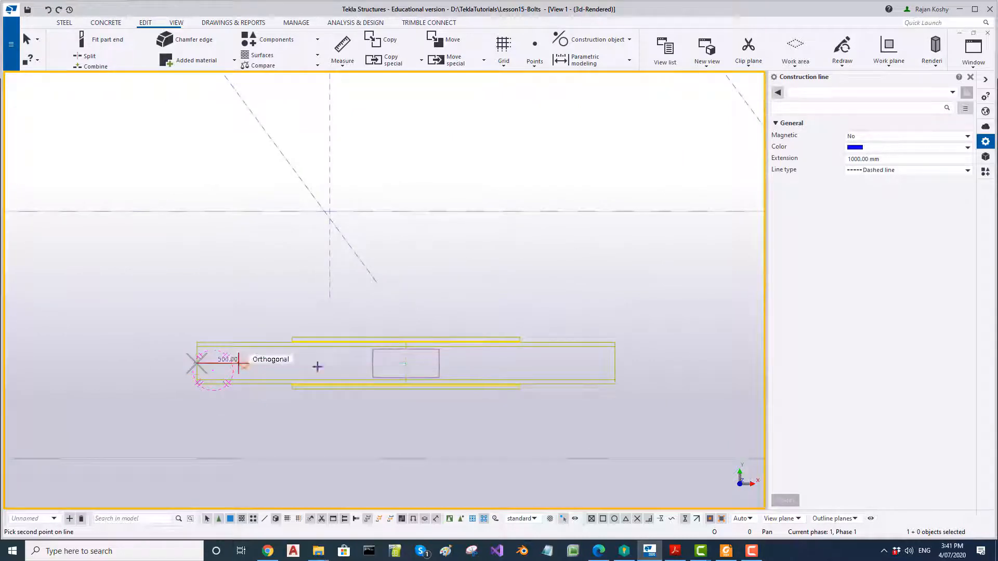
{"action": "left_click", "coordinate": [615, 366]}
{"action": "key", "text": "Escape"}
Step: Set the default steel beam properties to name DUMMY, profile PLT200*60 and class 0, based on the splice's right beam
{"action": "scroll", "coordinate": [195, 369], "scroll_direction": "up", "scroll_amount": 2}
{"action": "mouse_move", "coordinate": [195, 368]}
{"action": "middle_mouse_down", "text": "ctrl"}
{"action": "mouse_move", "coordinate": [379, 376]}
{"action": "mouse_move", "coordinate": [323, 368]}
{"action": "middle_mouse_up", "text": "ctrl"}
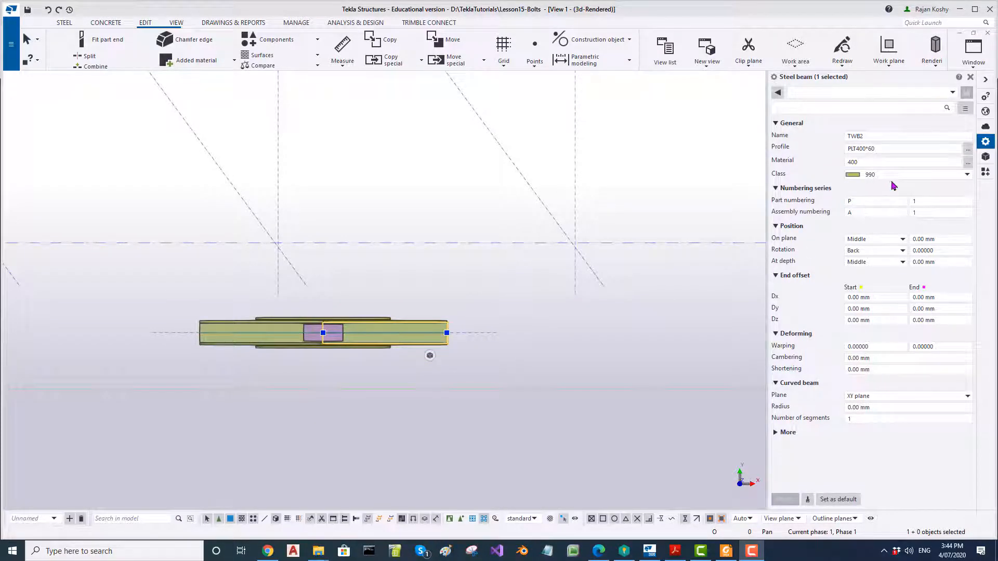
{"action": "left_click", "coordinate": [883, 136]}
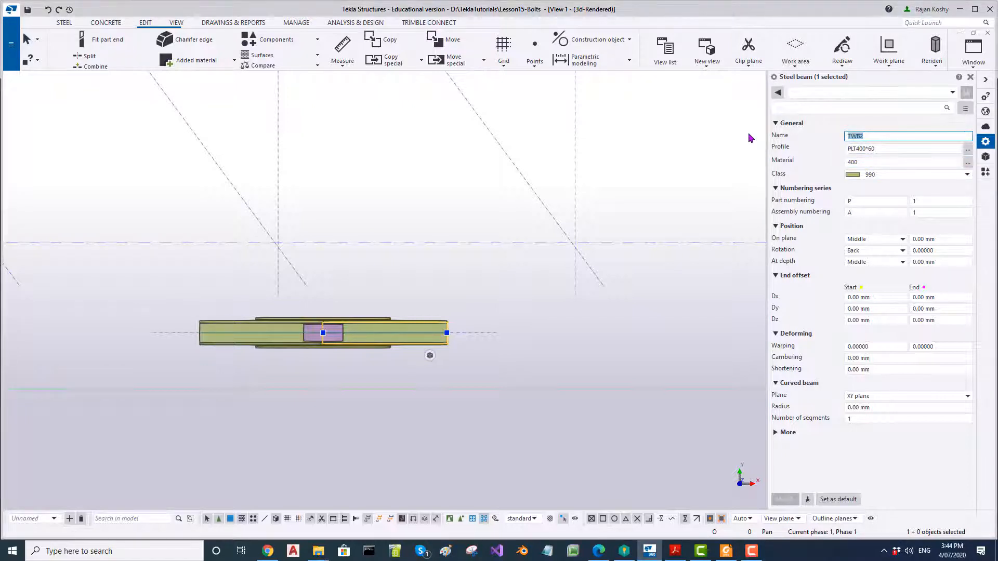
{"action": "type", "text": "d"}
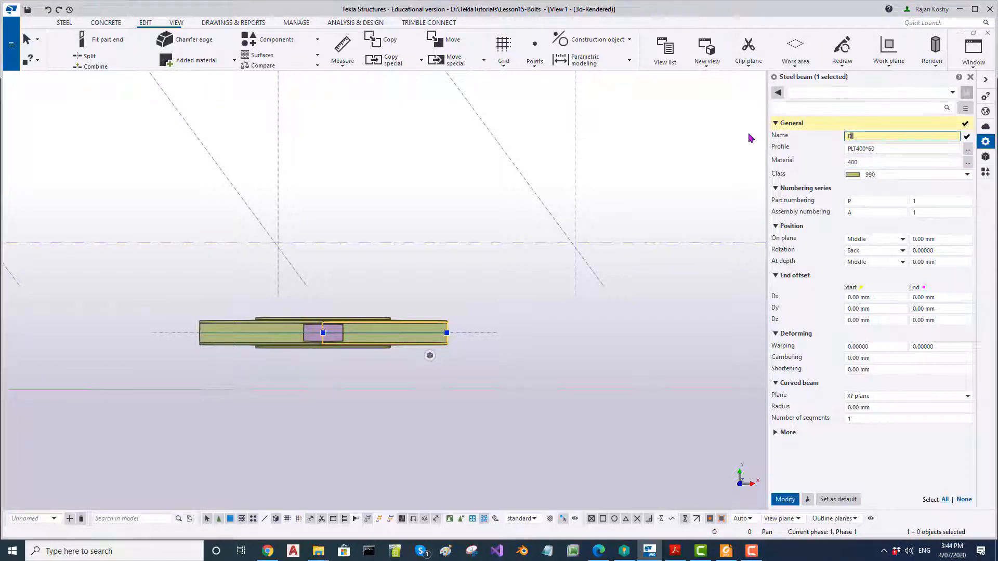
{"action": "type", "text": "UMMY"}
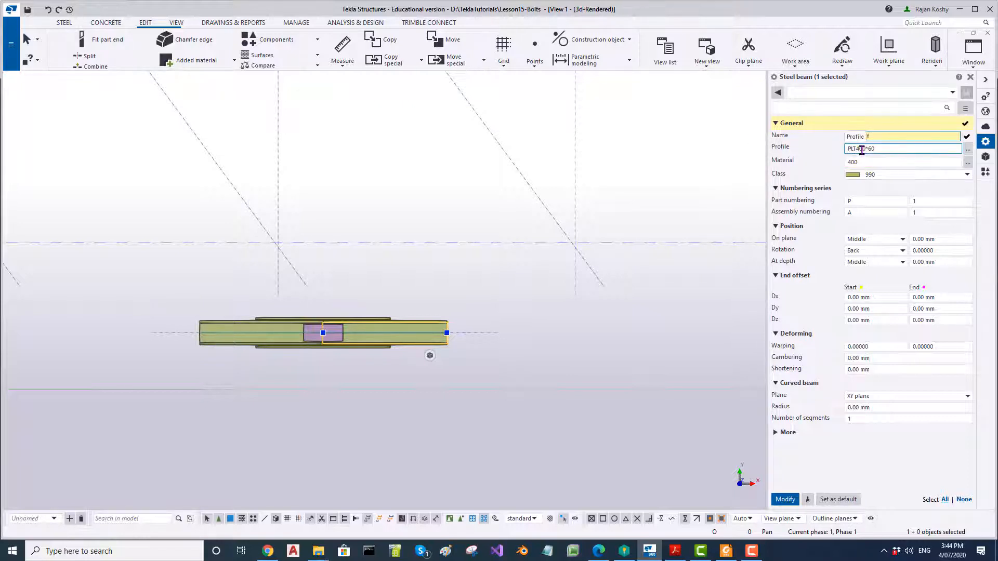
{"action": "left_click", "coordinate": [860, 149]}
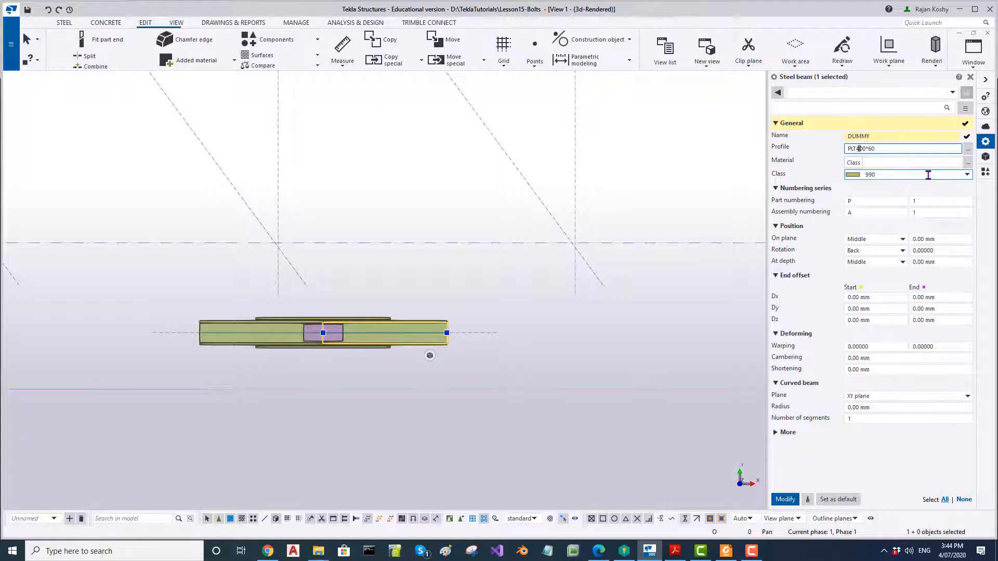
{"action": "key", "text": "BackSpace"}
{"action": "left_click", "coordinate": [927, 175]}
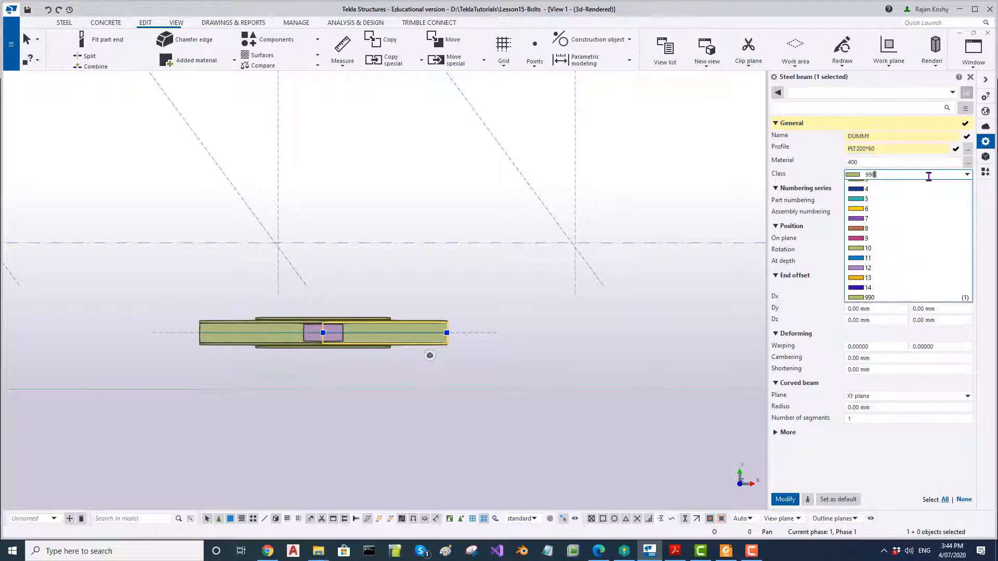
{"action": "left_click", "coordinate": [886, 186]}
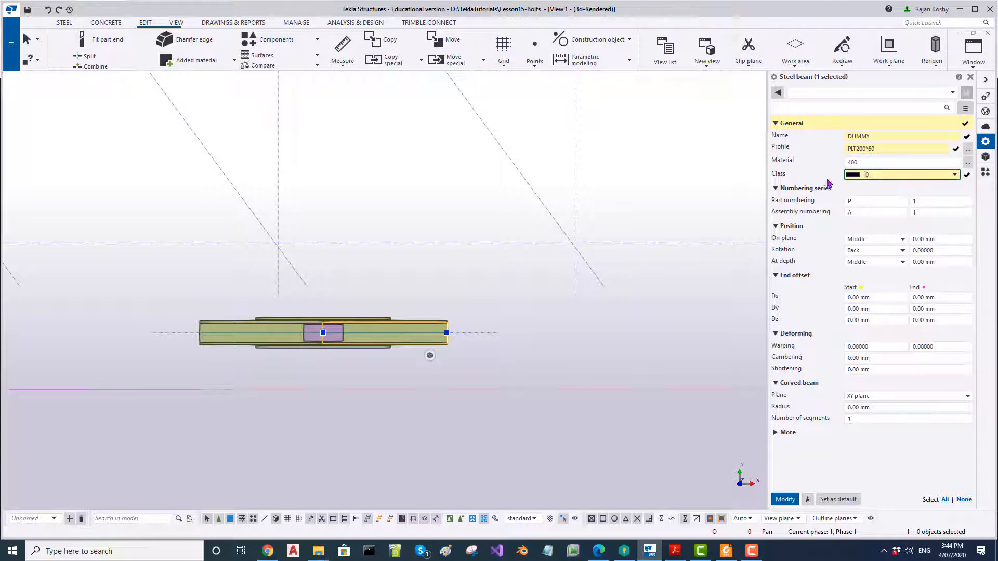
{"action": "left_click", "coordinate": [838, 499]}
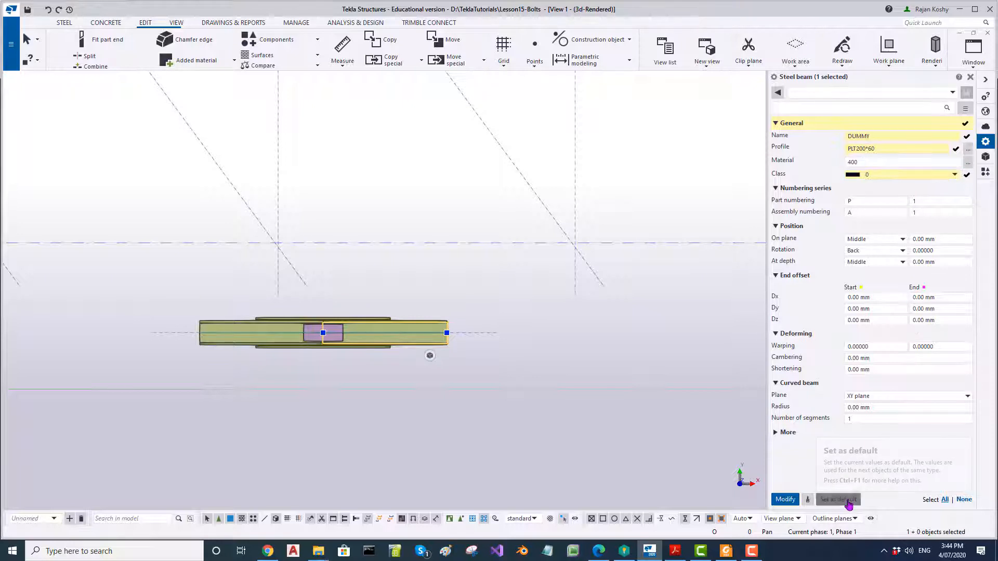
{"action": "left_click", "coordinate": [111, 204]}
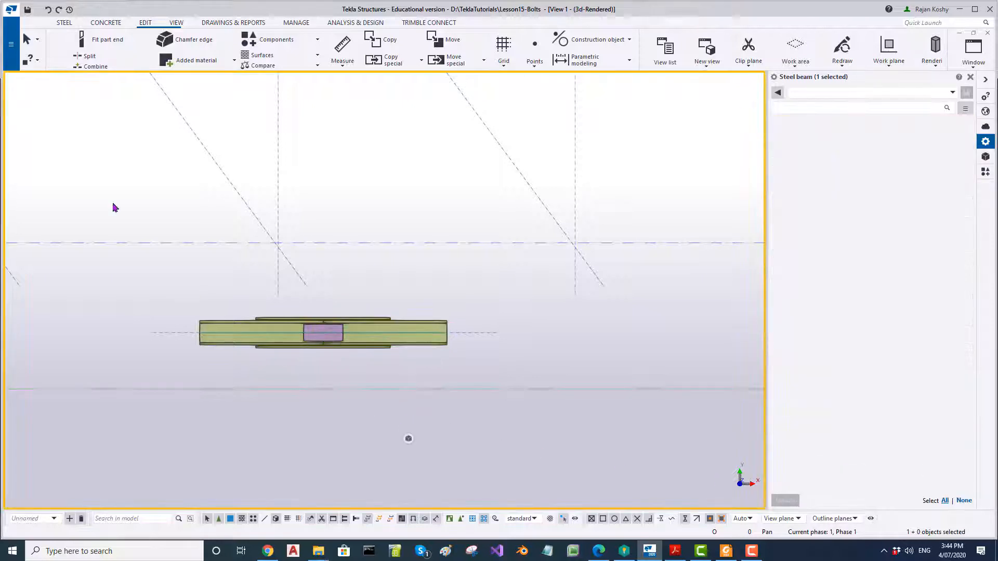
Step: Place a dummy steel beam about 1000 mm long on the splice assembly's centreline, starting at its left end
{"action": "left_click", "coordinate": [65, 22]}
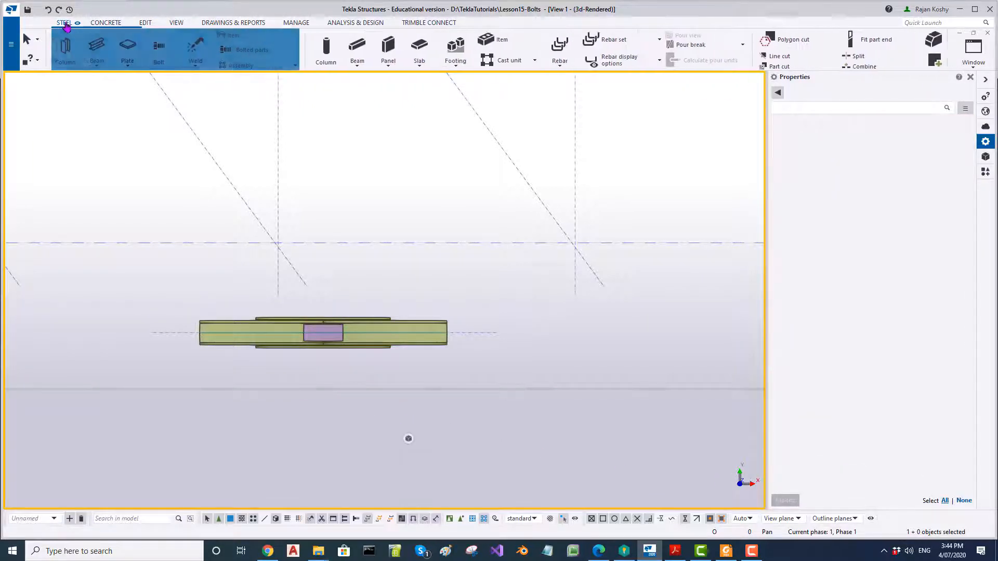
{"action": "left_click", "coordinate": [98, 46]}
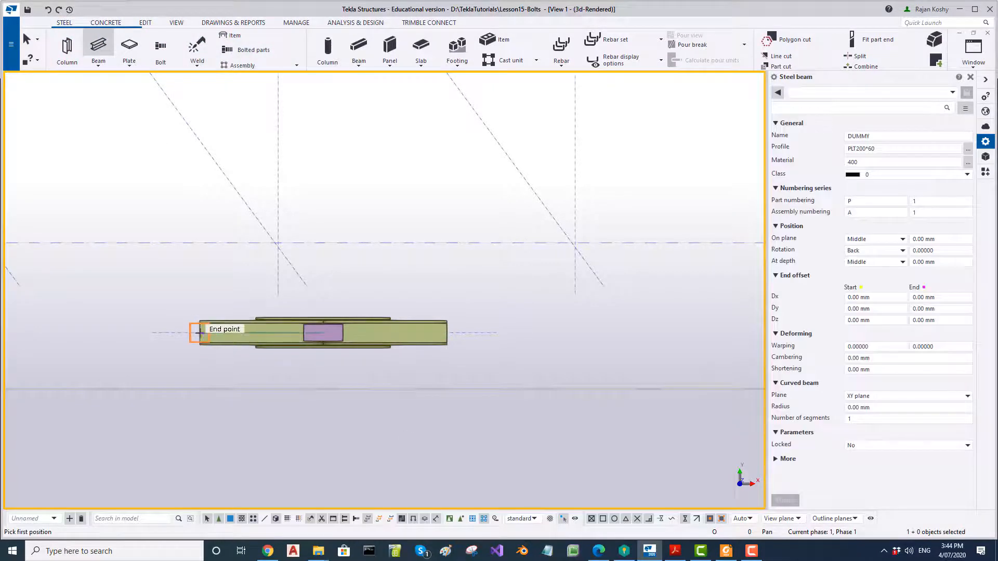
{"action": "left_click", "coordinate": [197, 333]}
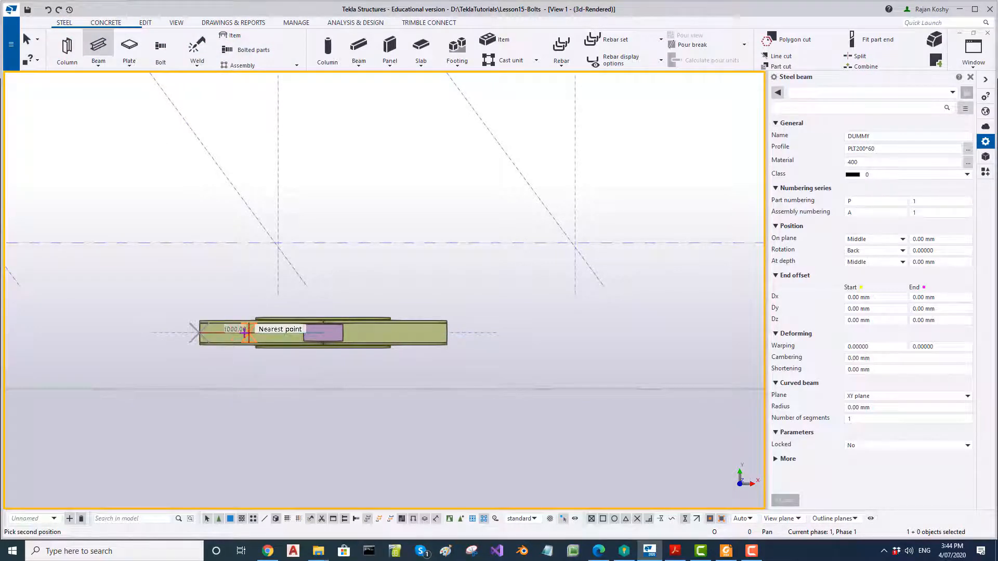
{"action": "left_click", "coordinate": [246, 332]}
{"action": "scroll", "coordinate": [207, 333], "scroll_direction": "up", "scroll_amount": 5}
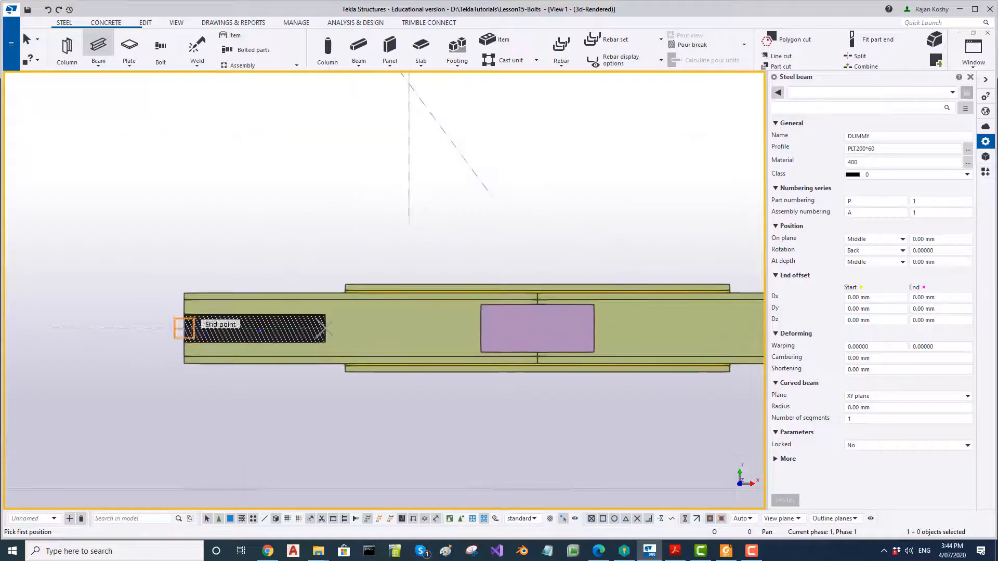
Step: Place dummy beams from the fifth post's lower node, one along the diagonal and one about 1270 mm up the vertical line
{"action": "scroll", "coordinate": [193, 340], "scroll_direction": "down", "scroll_amount": 5}
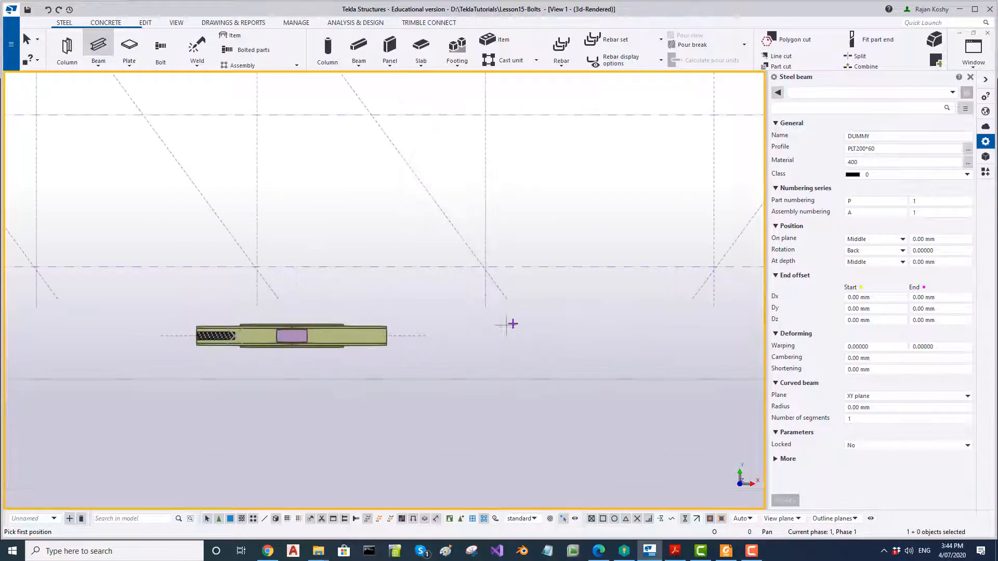
{"action": "middle_click_drag", "start_coordinate": [510, 326], "coordinate": [259, 378]}
{"action": "left_click", "coordinate": [483, 314]}
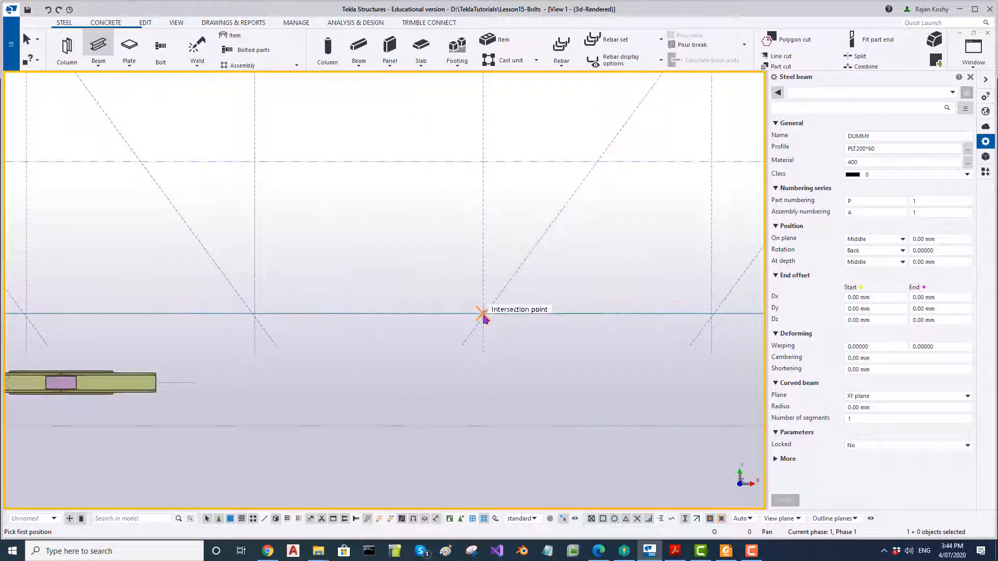
{"action": "key", "text": "Escape"}
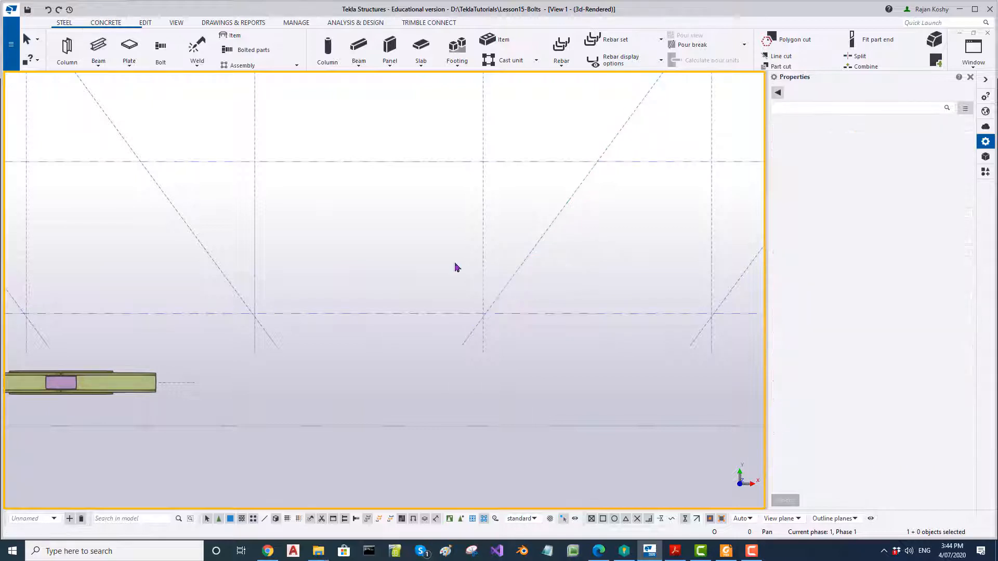
{"action": "scroll", "coordinate": [442, 283], "scroll_direction": "up", "scroll_amount": 5}
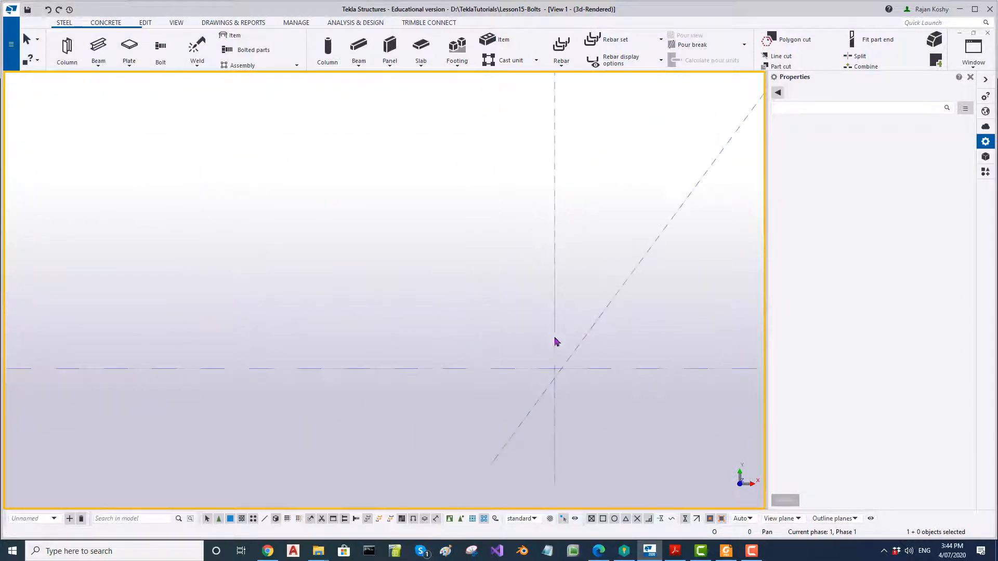
{"action": "left_click", "coordinate": [98, 47]}
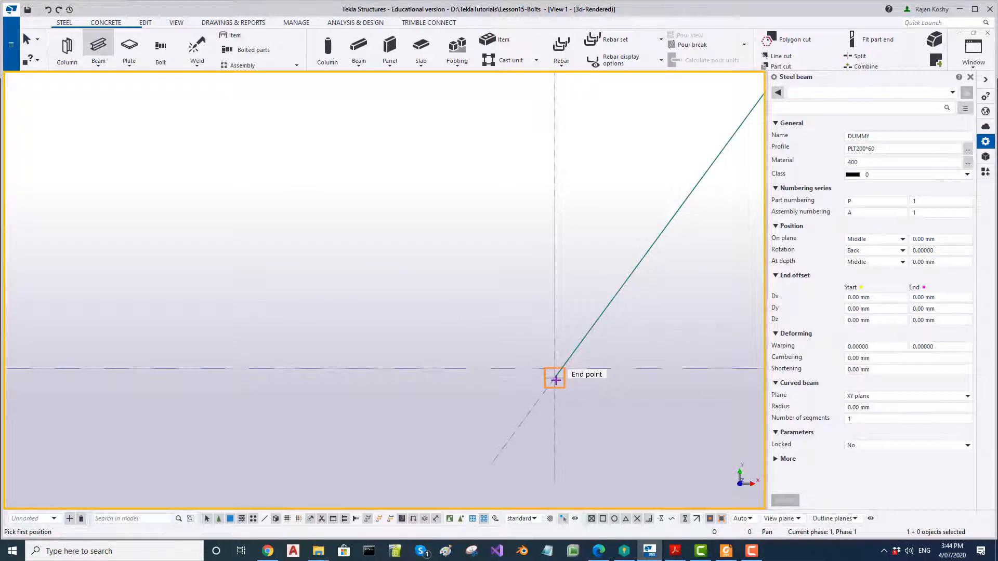
{"action": "left_click", "coordinate": [556, 384]}
{"action": "left_click", "coordinate": [643, 259]}
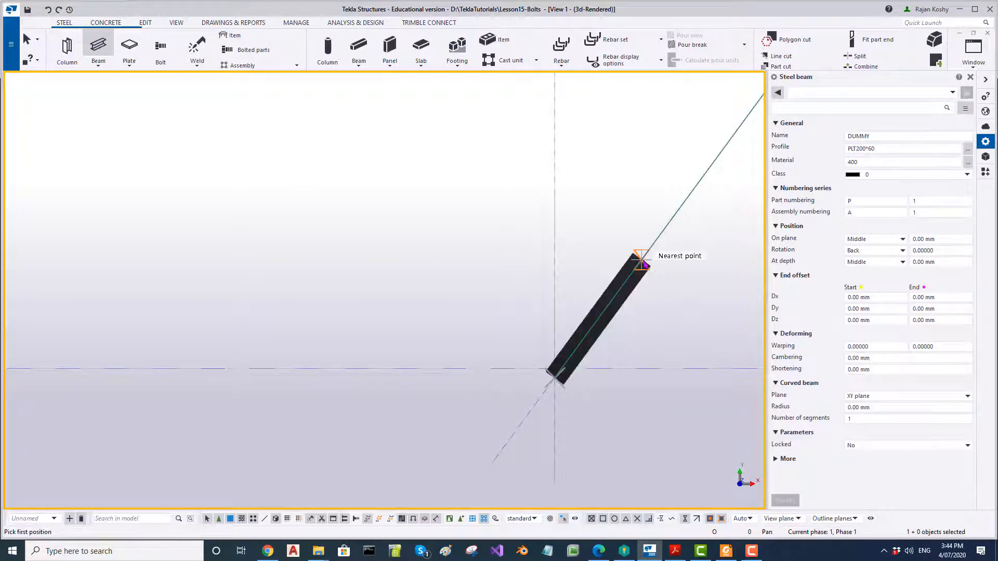
{"action": "left_click", "coordinate": [555, 376]}
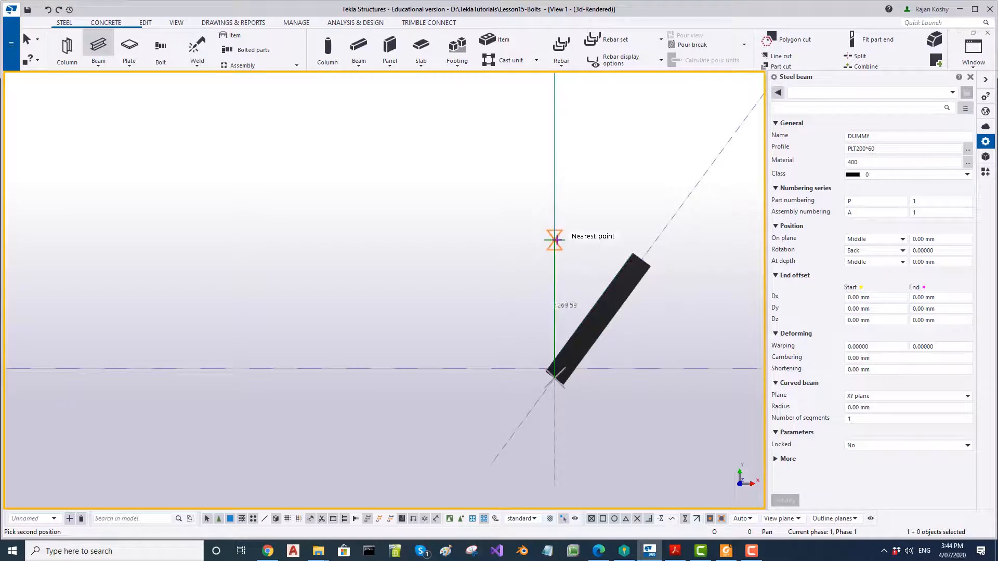
{"action": "left_click", "coordinate": [555, 239]}
Step: Place two dummy beams from the third post's lower node, one along the diagonal towards the second post and one up the vertical line
{"action": "scroll", "coordinate": [611, 308], "scroll_direction": "down", "scroll_amount": 5}
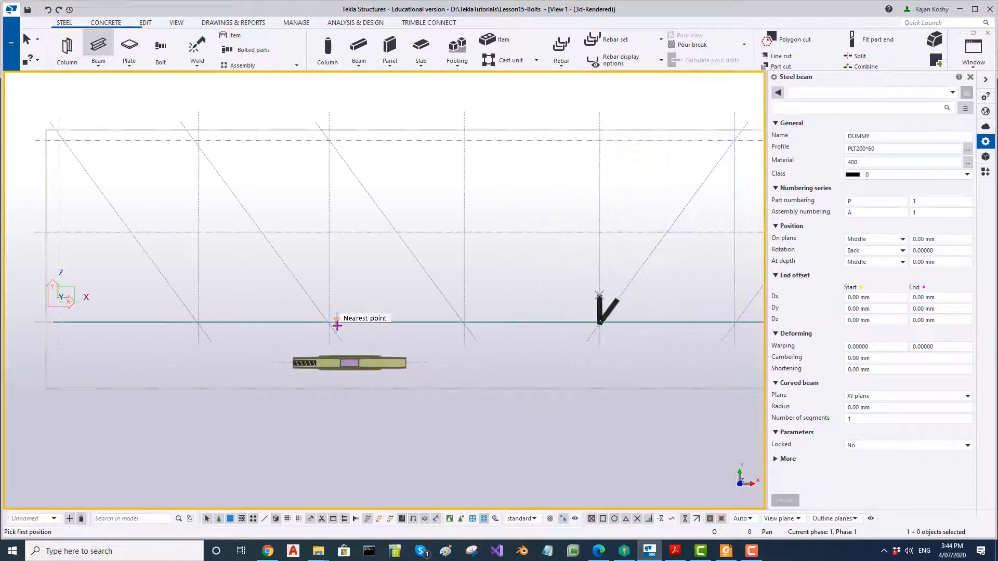
{"action": "left_click", "coordinate": [284, 266]}
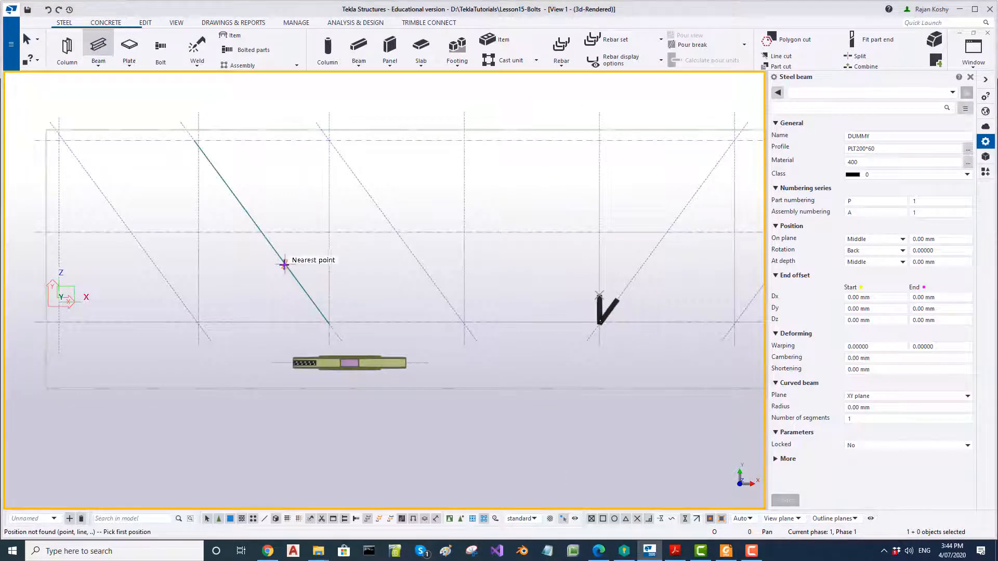
{"action": "left_click", "coordinate": [329, 324]}
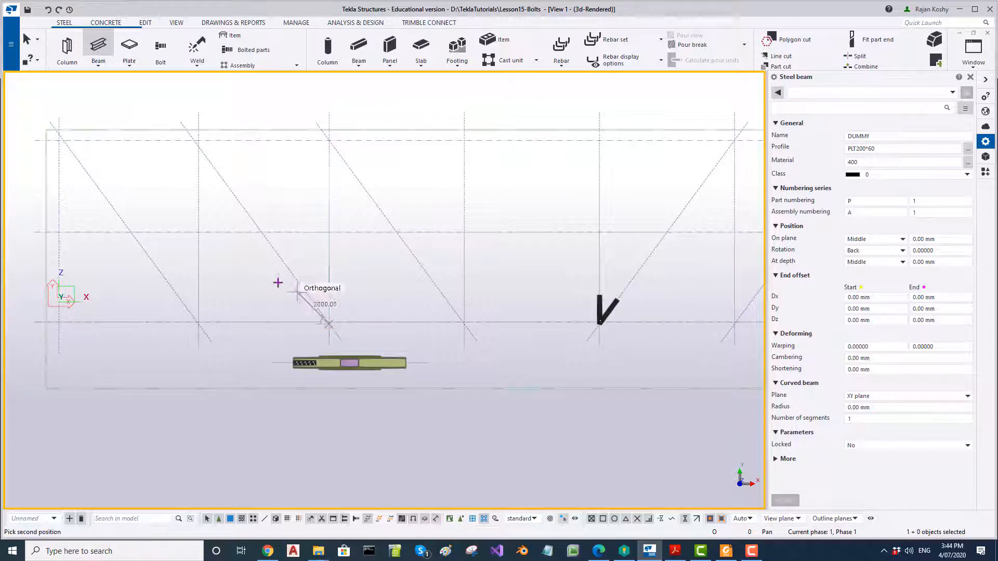
{"action": "left_click", "coordinate": [288, 269]}
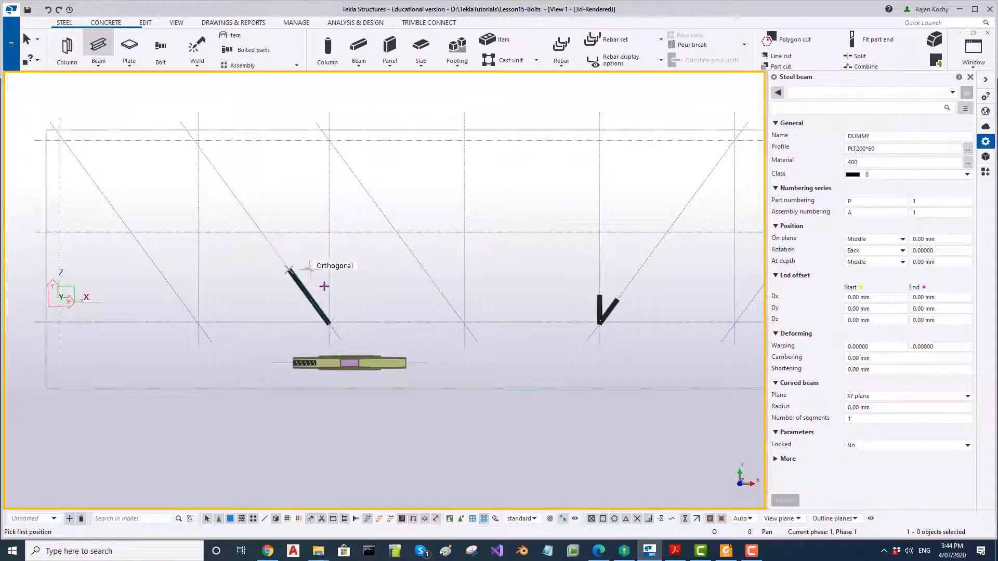
{"action": "left_click", "coordinate": [328, 323]}
{"action": "left_click", "coordinate": [328, 275]}
{"action": "key", "text": "Escape"}
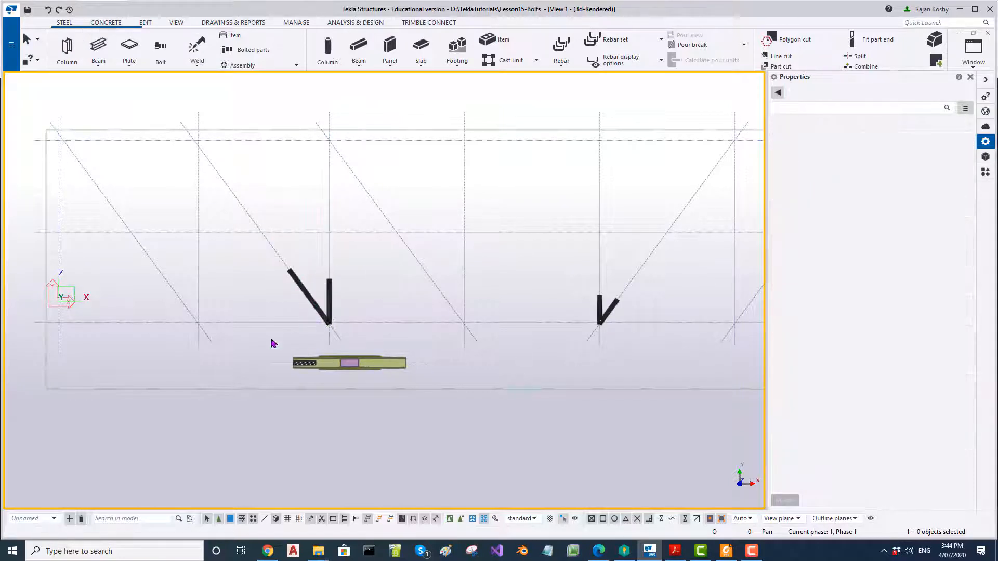
{"action": "scroll", "coordinate": [535, 292], "scroll_direction": "down", "scroll_amount": 4}
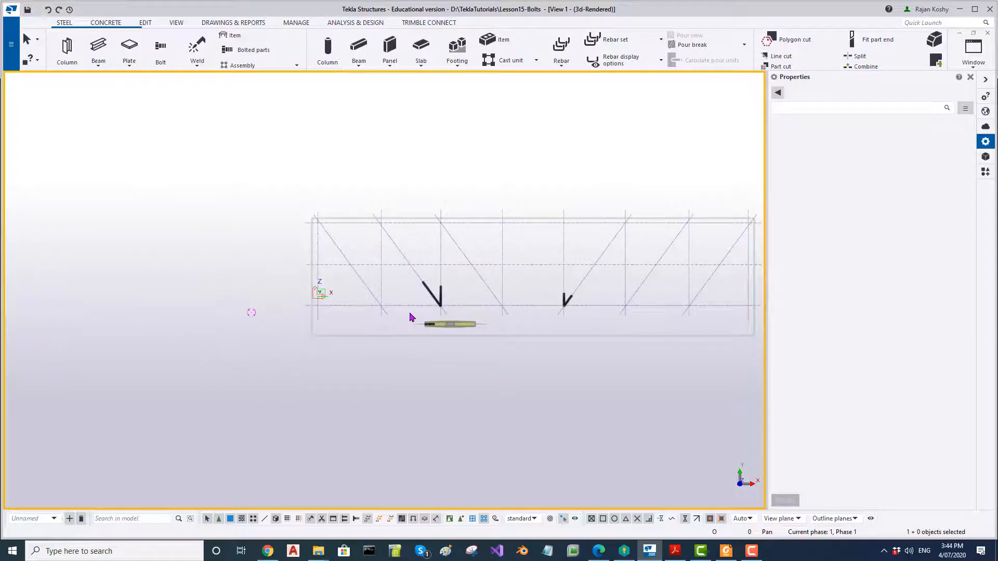
{"action": "scroll", "coordinate": [436, 326], "scroll_direction": "up", "scroll_amount": 5}
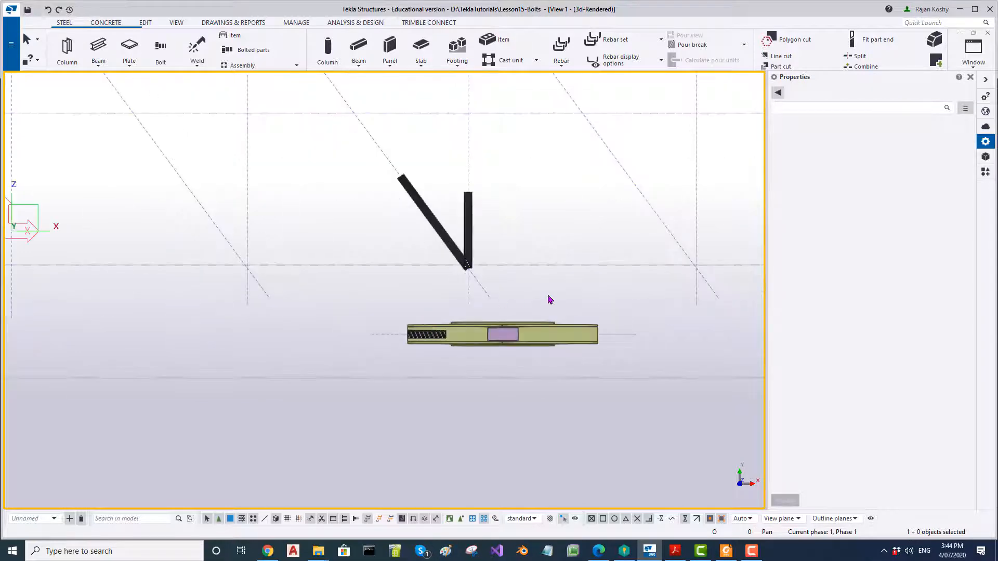
Step: Copy the full splice assembly to another object, from its own dummy beam onto the third post's vertical and diagonal dummy beams
{"action": "scroll", "coordinate": [541, 292], "scroll_direction": "down", "scroll_amount": 5}
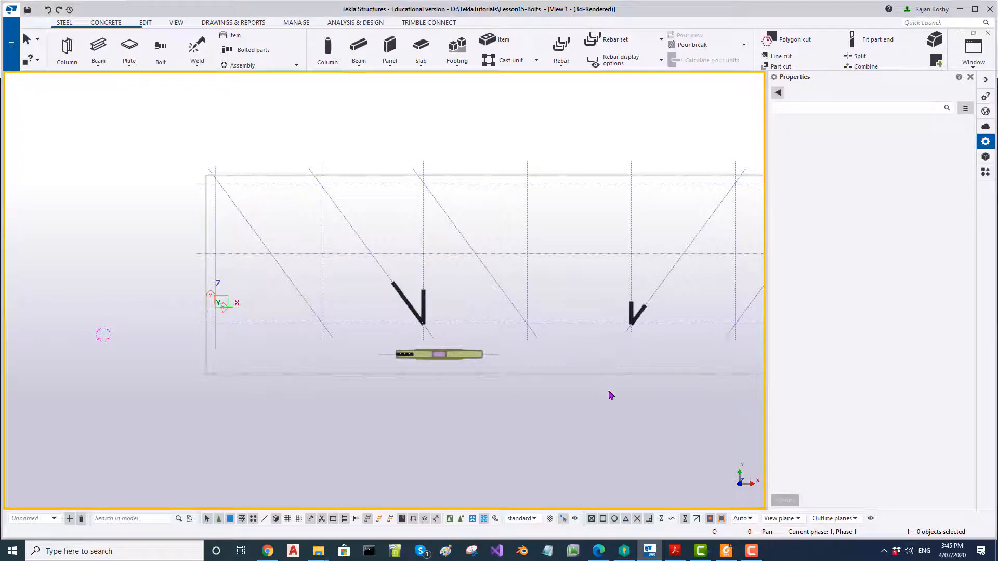
{"action": "scroll", "coordinate": [433, 367], "scroll_direction": "up", "scroll_amount": 3}
{"action": "left_click_drag", "start_coordinate": [581, 368], "coordinate": [421, 325]}
{"action": "right_click", "coordinate": [588, 327]}
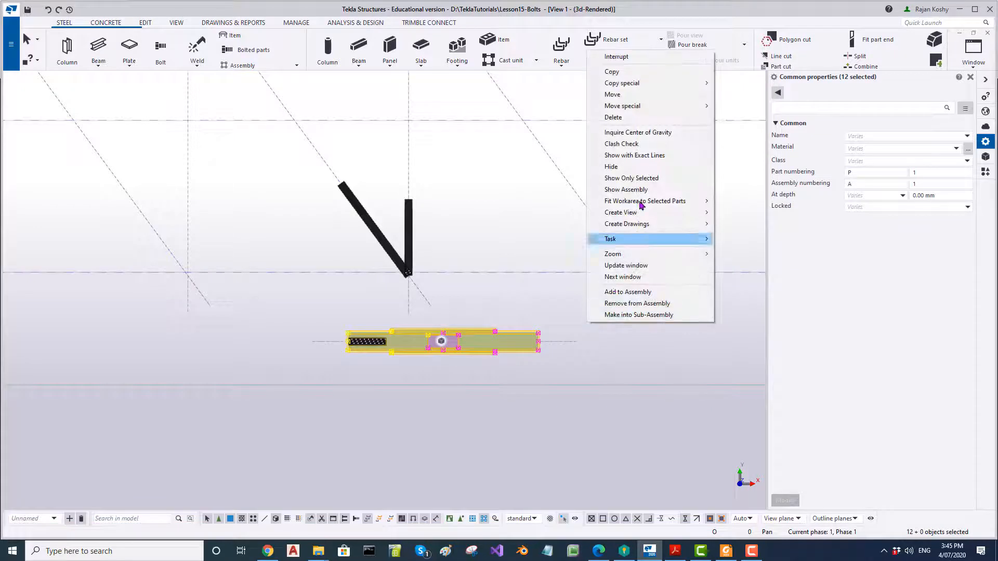
{"action": "mouse_move", "coordinate": [657, 83]}
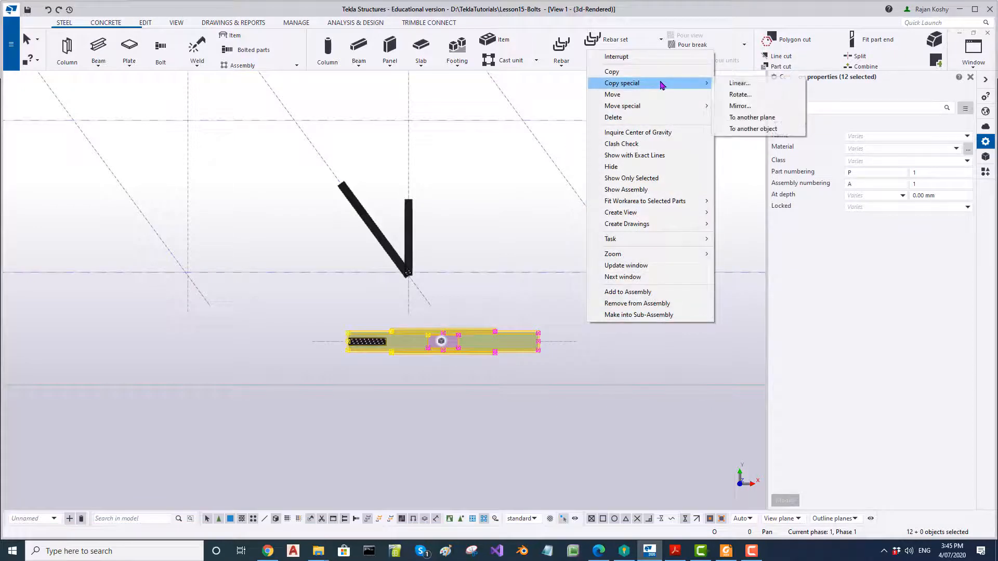
{"action": "left_click", "coordinate": [752, 128]}
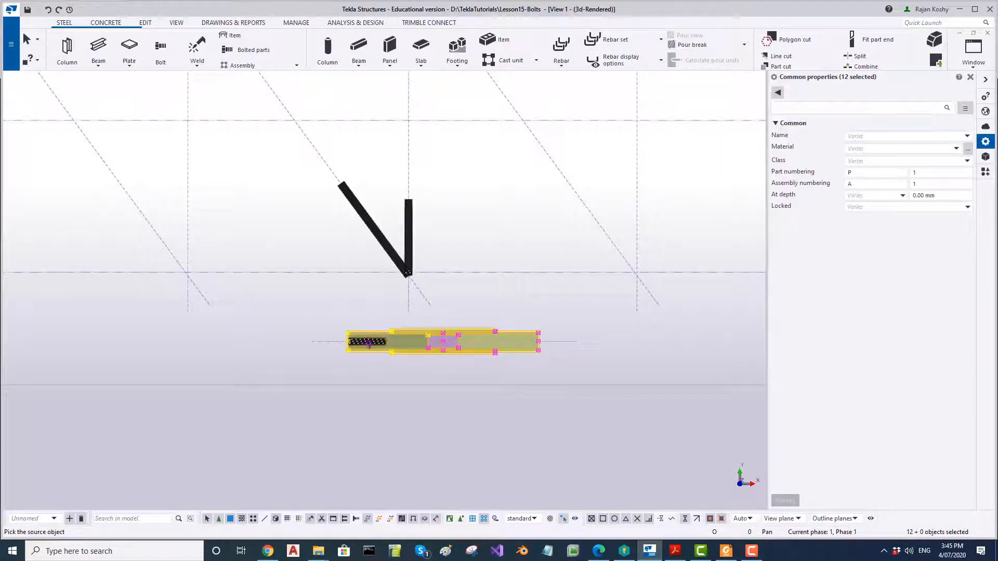
{"action": "scroll", "coordinate": [368, 344], "scroll_direction": "up", "scroll_amount": 5}
{"action": "key", "text": "ctrl+1"}
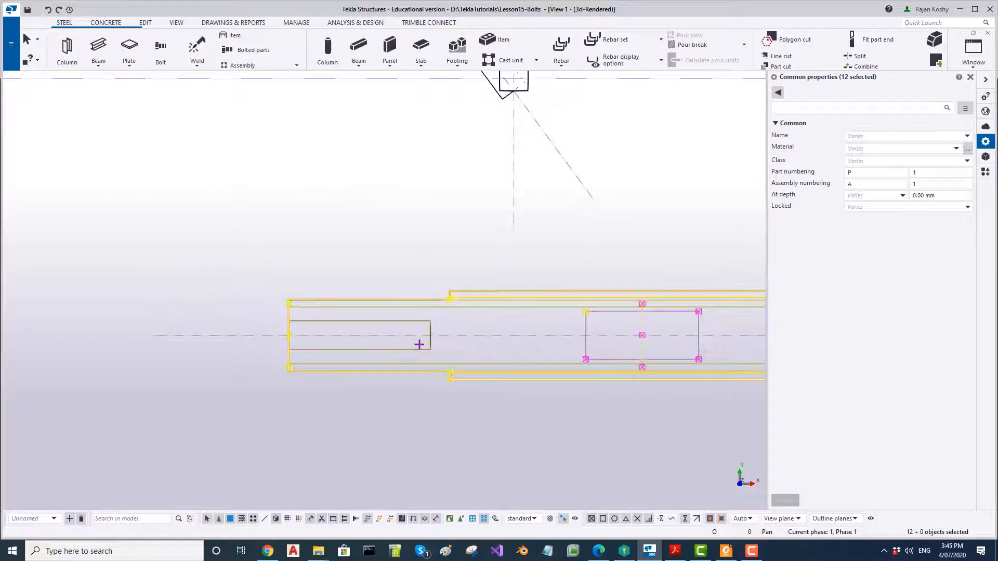
{"action": "left_click", "coordinate": [425, 351]}
{"action": "scroll", "coordinate": [246, 397], "scroll_direction": "down", "scroll_amount": 5}
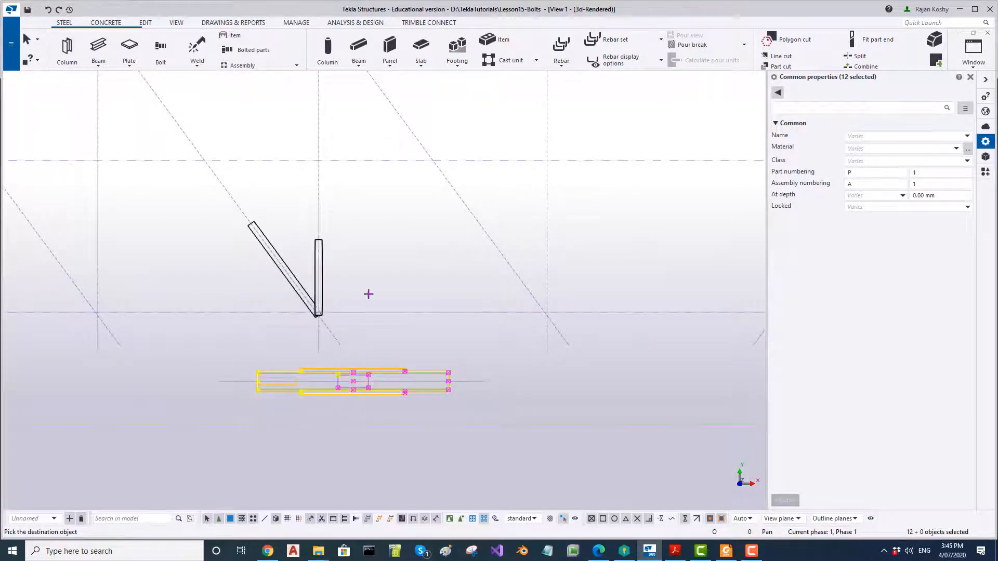
{"action": "left_click", "coordinate": [321, 269]}
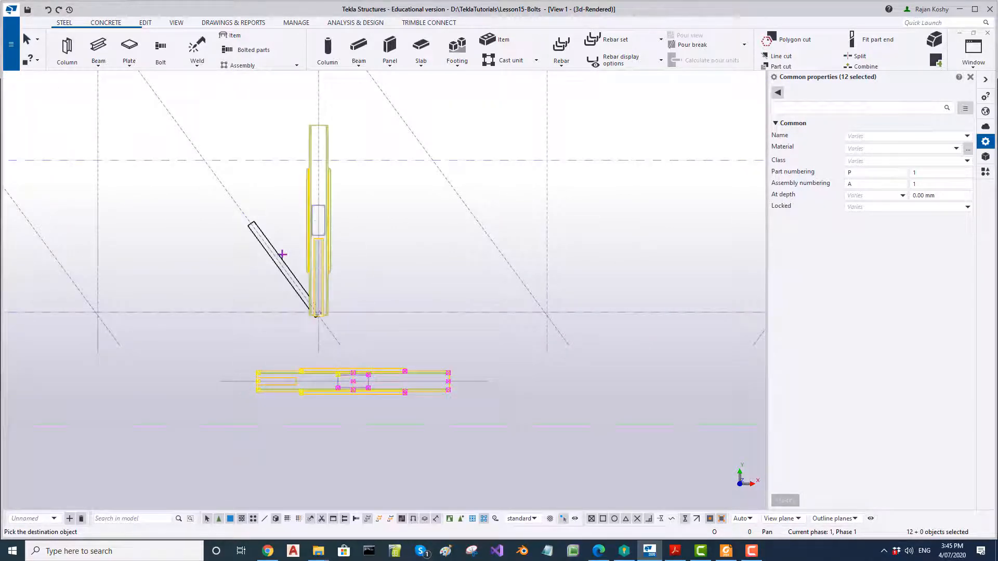
{"action": "left_click", "coordinate": [282, 255]}
Step: Place two more copies of the splice assembly on the vertical and diagonal dummy beams at the fifth post's lower node
{"action": "middle_click_drag", "start_coordinate": [497, 328], "coordinate": [354, 331]}
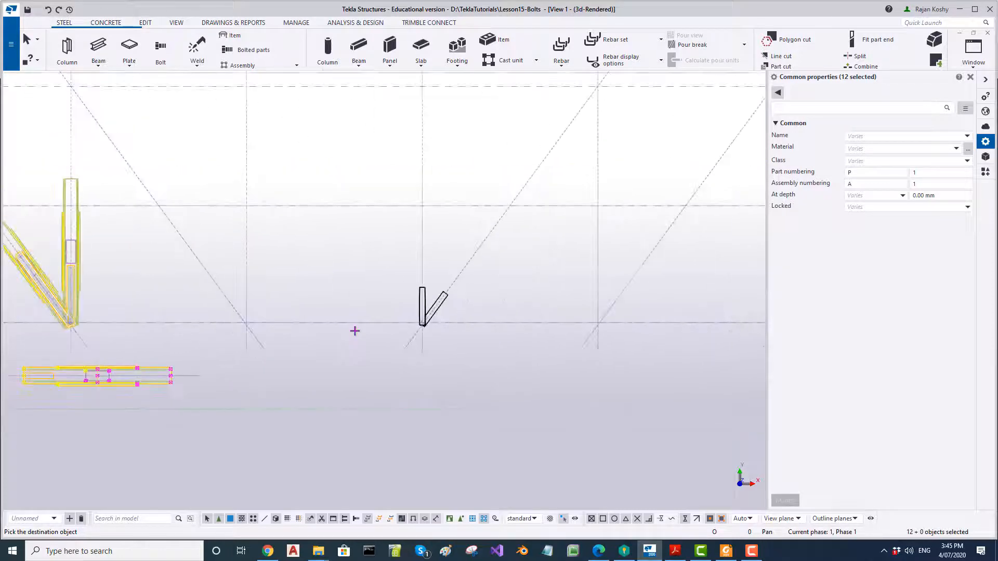
{"action": "left_click", "coordinate": [419, 311]}
{"action": "left_click", "coordinate": [440, 304]}
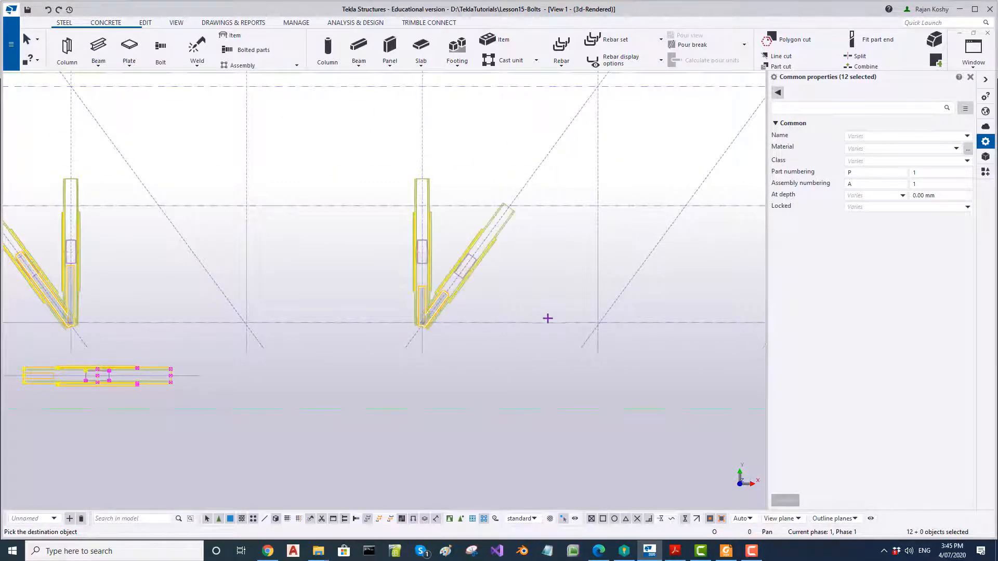
Step: Examine the copied splice assemblies at both truss nodes, checking the upper column segment of the third post's splice
{"action": "scroll", "coordinate": [444, 341], "scroll_direction": "up", "scroll_amount": 3}
{"action": "scroll", "coordinate": [437, 326], "scroll_direction": "down", "scroll_amount": 5}
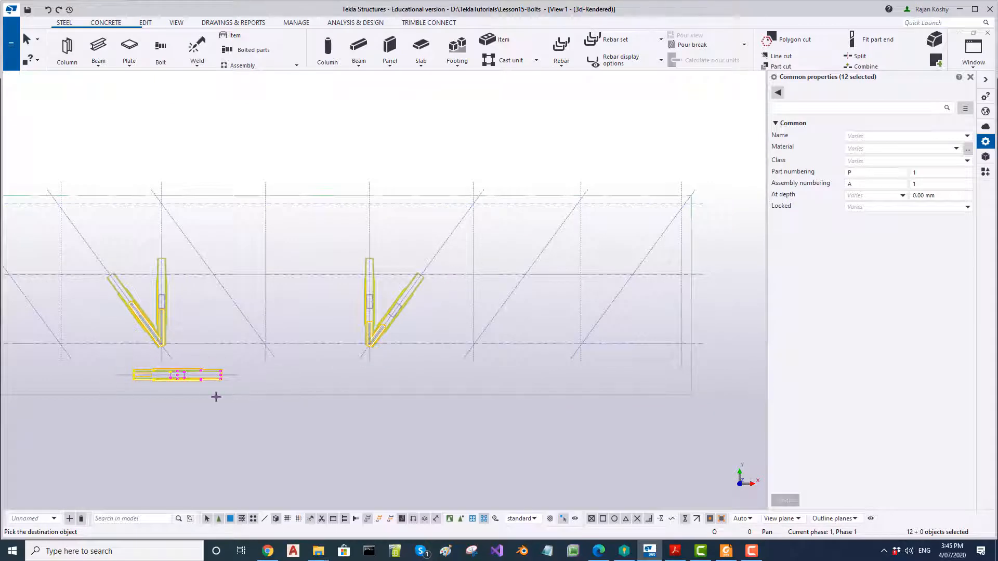
{"action": "middle_click_drag", "start_coordinate": [398, 375], "coordinate": [610, 376]}
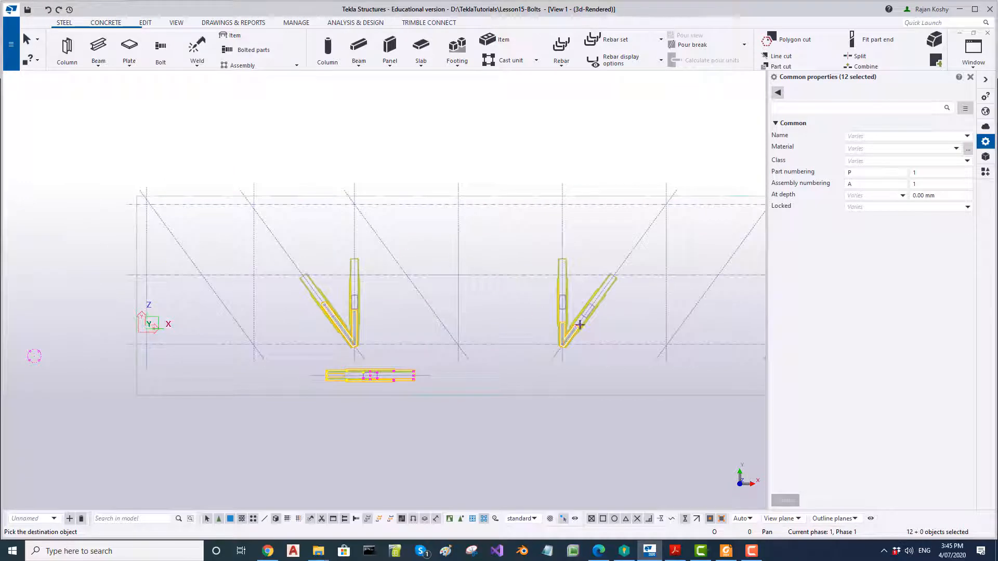
{"action": "scroll", "coordinate": [546, 334], "scroll_direction": "up", "scroll_amount": 3}
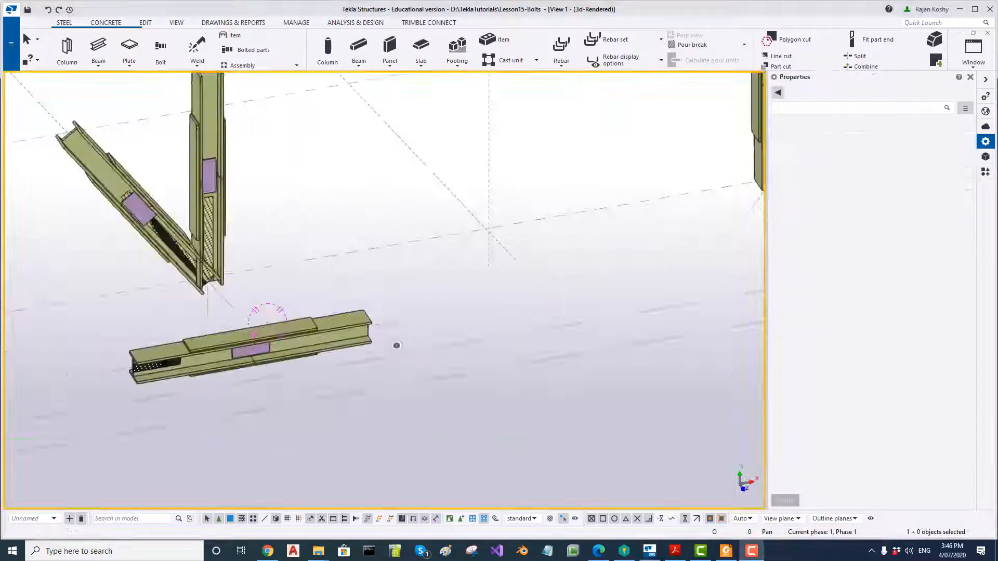
{"action": "scroll", "coordinate": [251, 359], "scroll_direction": "up", "scroll_amount": 3}
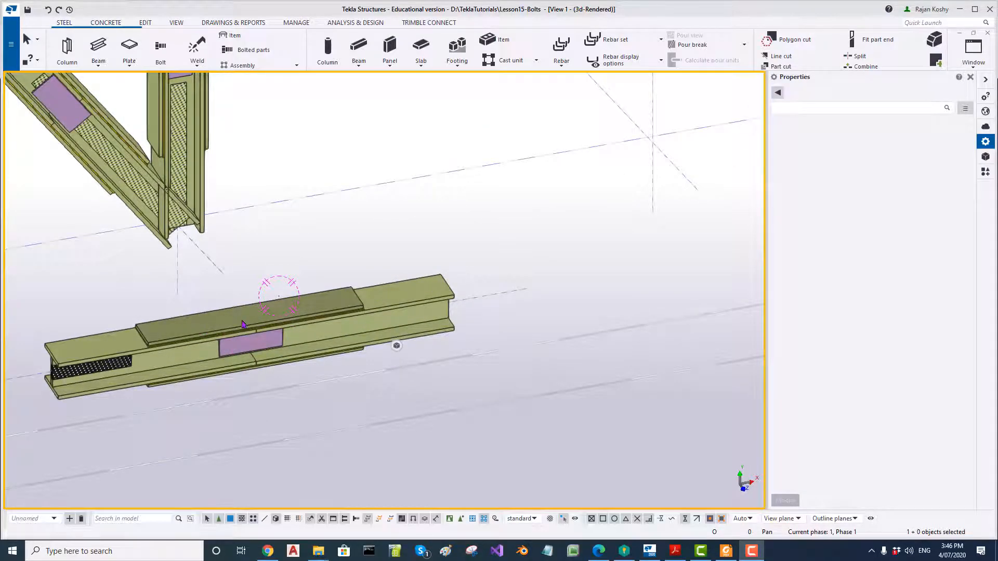
{"action": "scroll", "coordinate": [389, 405], "scroll_direction": "down", "scroll_amount": 5}
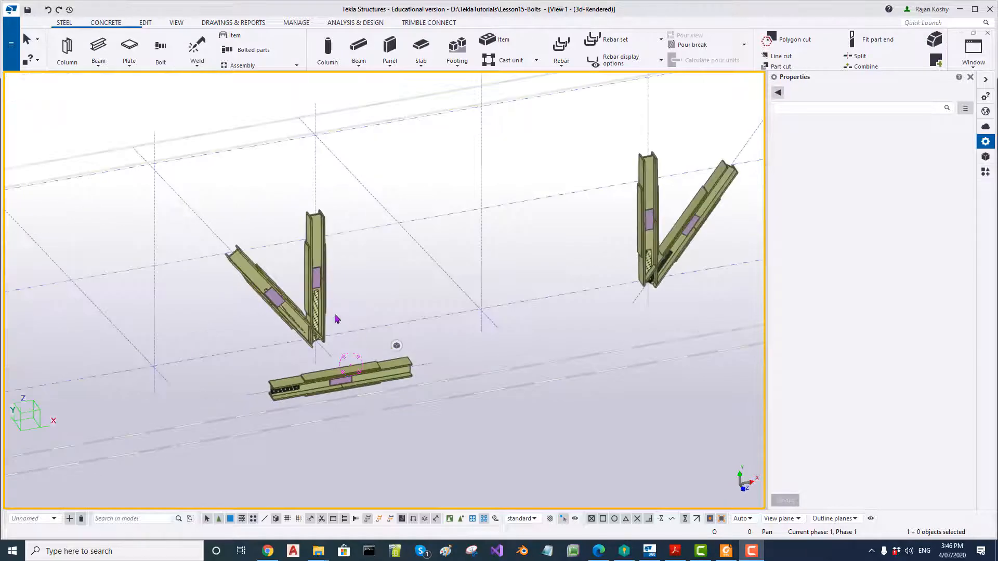
{"action": "middle_click_drag", "start_coordinate": [460, 341], "coordinate": [345, 216], "text": "ctrl"}
{"action": "scroll", "coordinate": [341, 224], "scroll_direction": "up", "scroll_amount": 5}
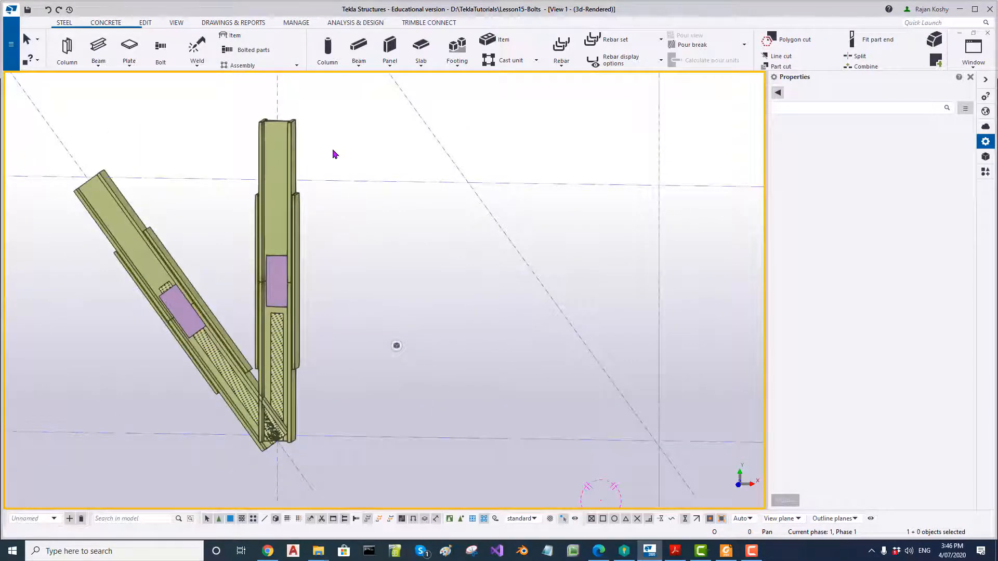
{"action": "left_click_drag", "start_coordinate": [331, 148], "coordinate": [238, 109]}
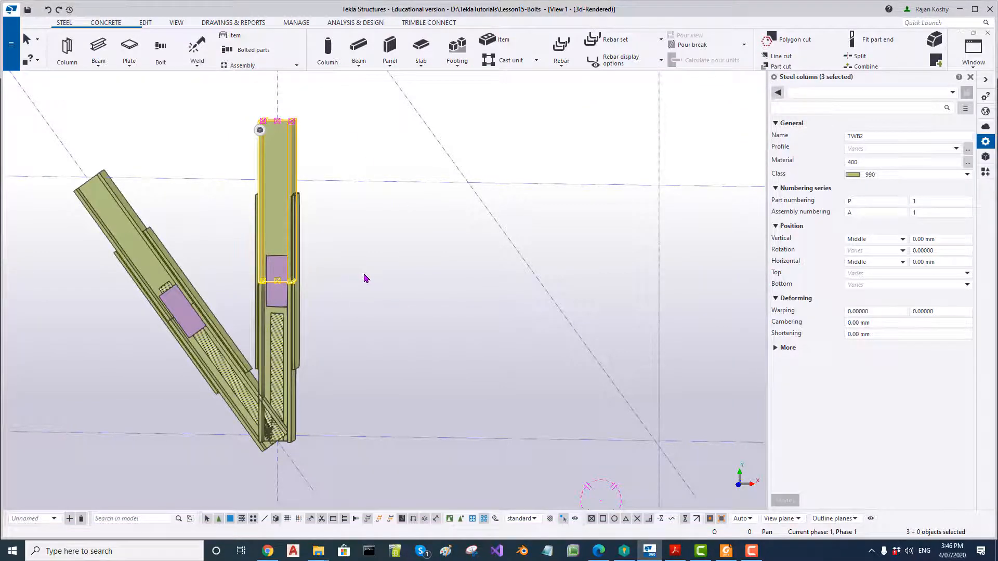
{"action": "scroll", "coordinate": [366, 279], "scroll_direction": "down", "scroll_amount": 5}
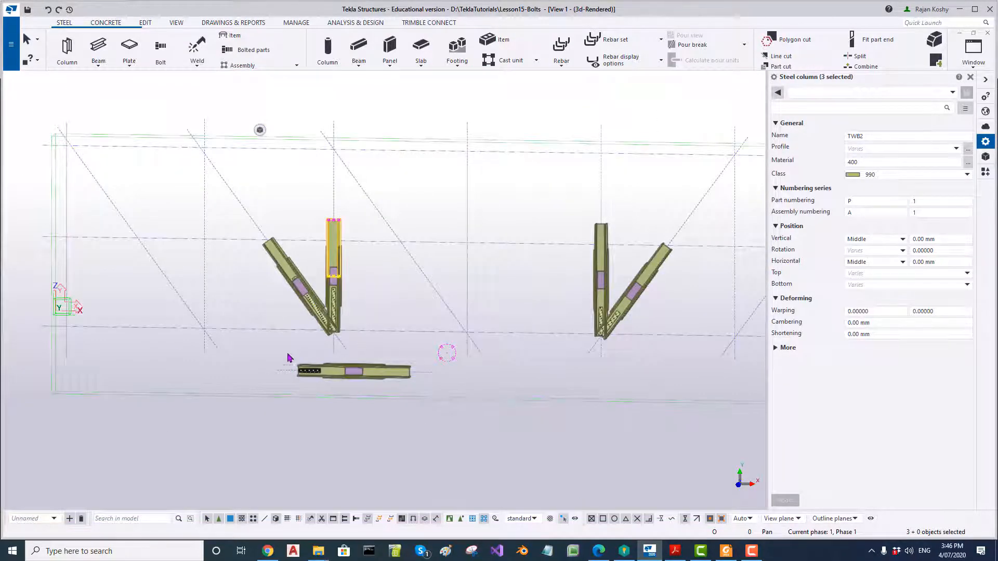
{"action": "scroll", "coordinate": [367, 348], "scroll_direction": "down", "scroll_amount": 3}
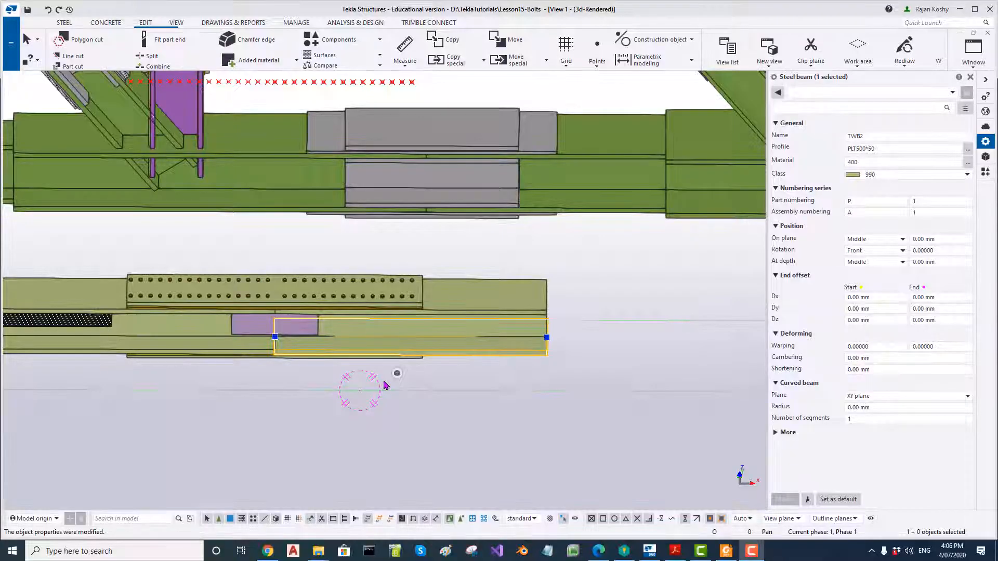
Step: Inspect the bolt group on the splice's top flange plate, along with the plate and beam flange it connects
{"action": "scroll", "coordinate": [182, 297], "scroll_direction": "up", "scroll_amount": 5}
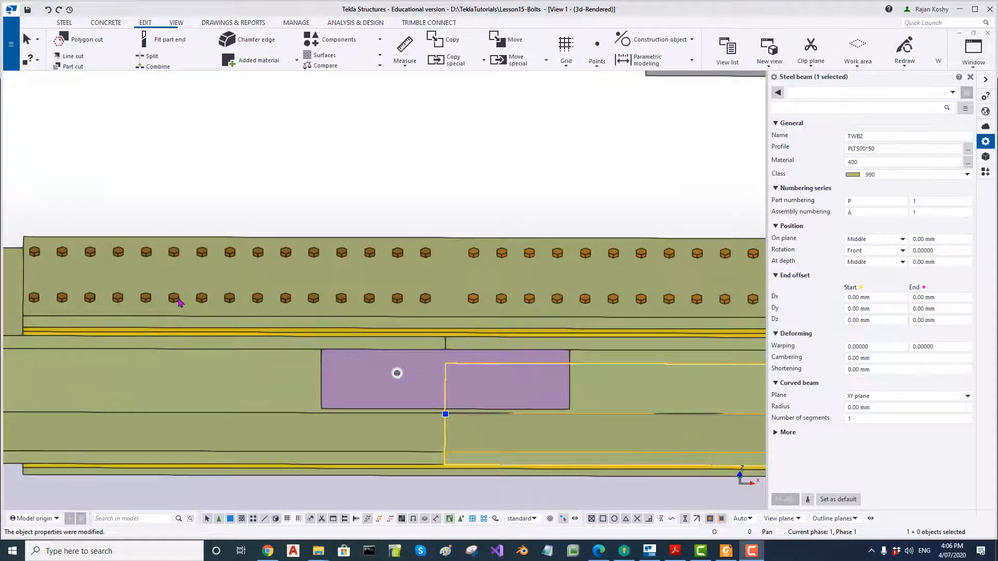
{"action": "left_click", "coordinate": [178, 303]}
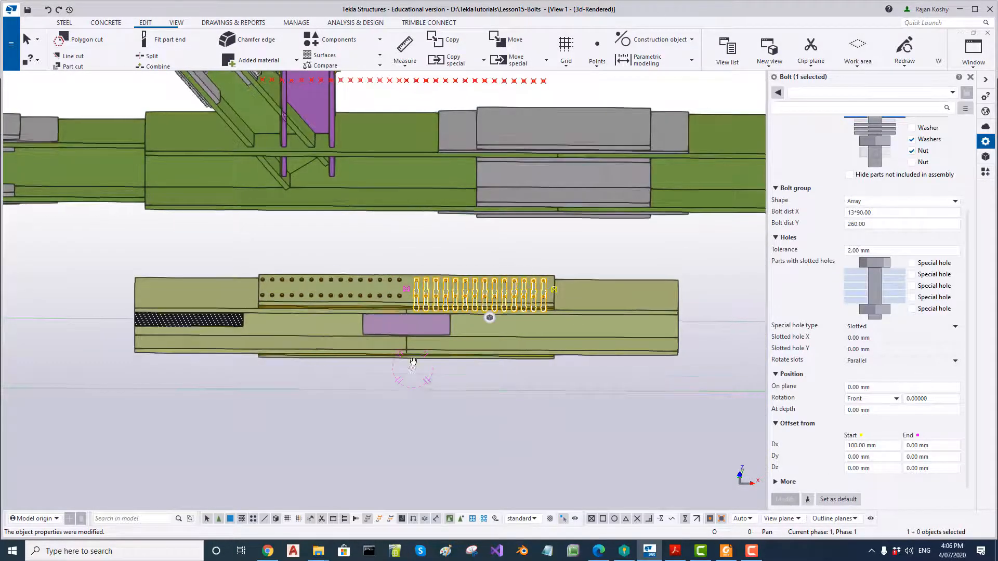
{"action": "scroll", "coordinate": [288, 278], "scroll_direction": "up", "scroll_amount": 5}
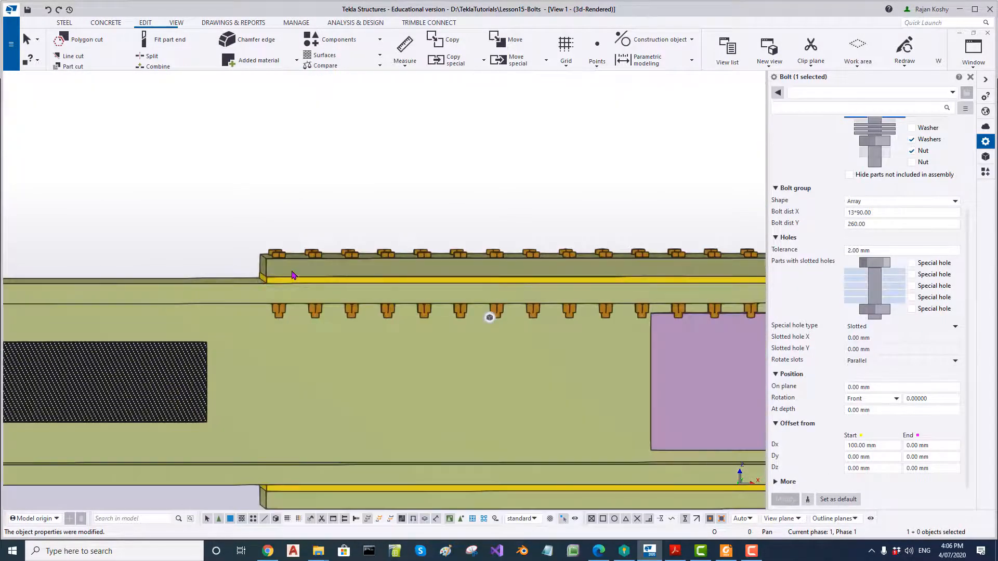
{"action": "left_click", "coordinate": [292, 276]}
{"action": "left_click", "coordinate": [184, 290], "text": "ctrl"}
{"action": "scroll", "coordinate": [184, 290], "scroll_direction": "down", "scroll_amount": 3}
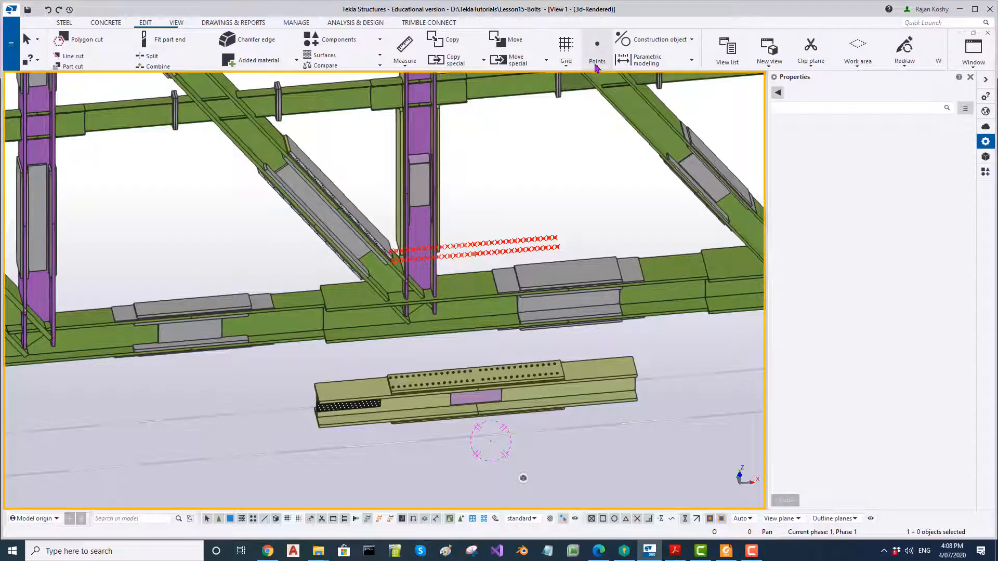
Step: Look up the option for adding bolt points and compare the existing points with the bolts on the splice's flange plate
{"action": "left_click", "coordinate": [597, 64]}
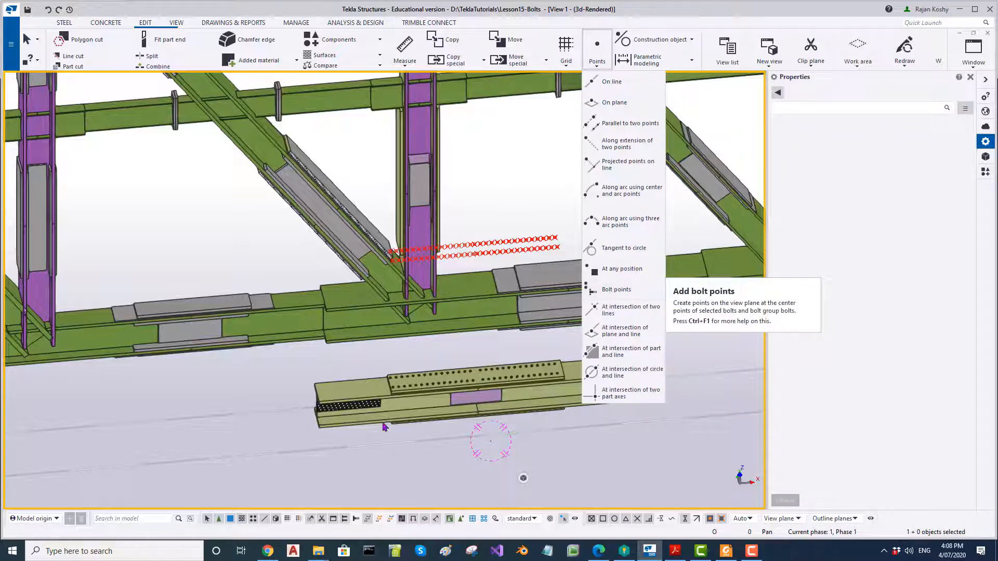
{"action": "left_click", "coordinate": [508, 189]}
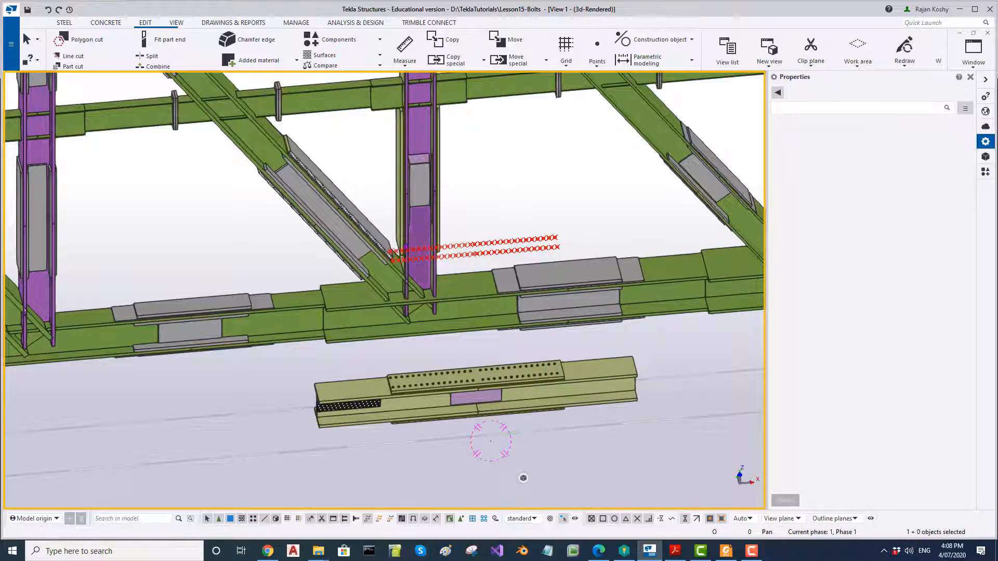
{"action": "middle_click_drag", "start_coordinate": [384, 251], "coordinate": [475, 257]}
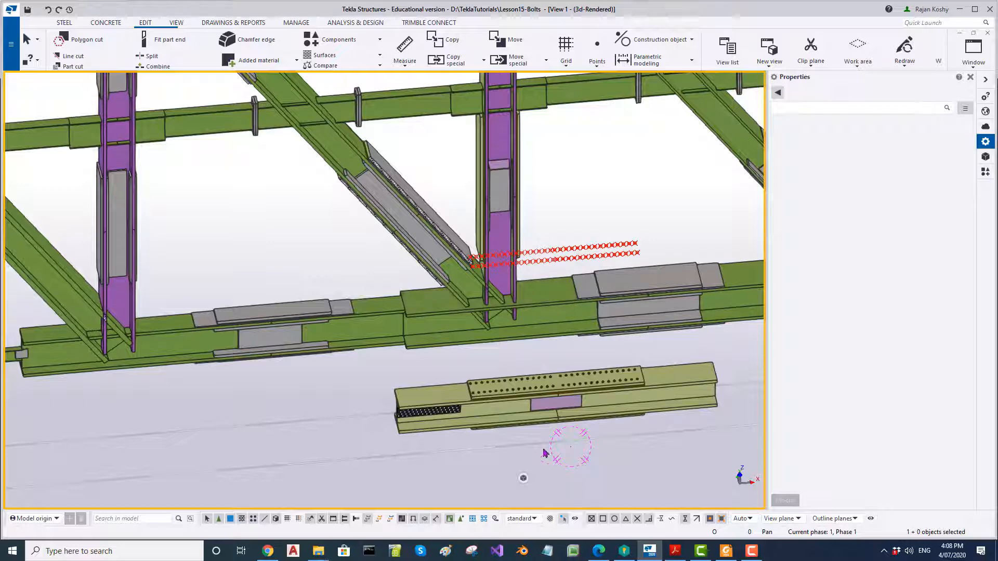
{"action": "scroll", "coordinate": [499, 408], "scroll_direction": "up", "scroll_amount": 5}
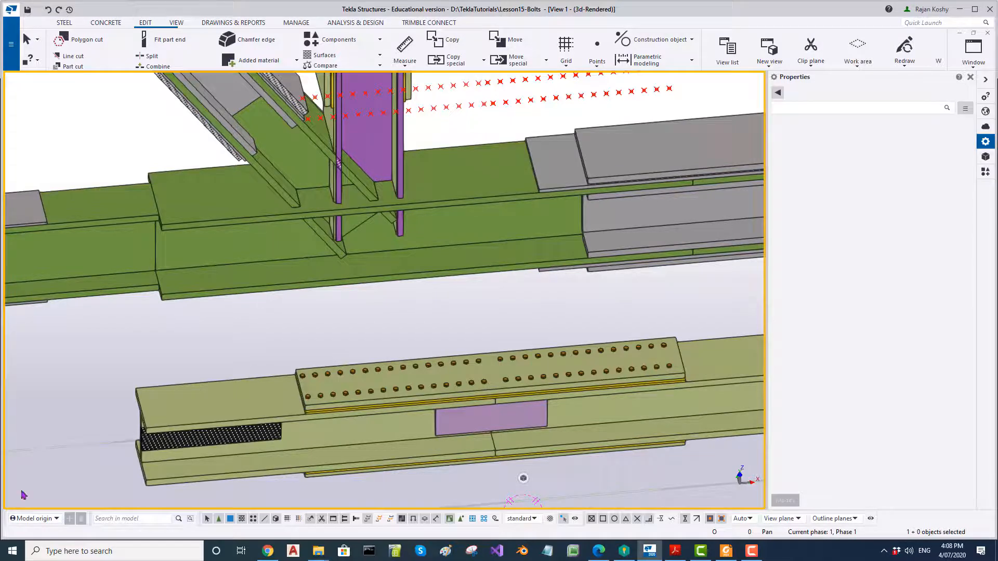
Step: Switch to View 2 (Basic View) and examine where the bolt points lie relative to the truss and the splice assembly
{"action": "scroll", "coordinate": [456, 307], "scroll_direction": "down", "scroll_amount": 5}
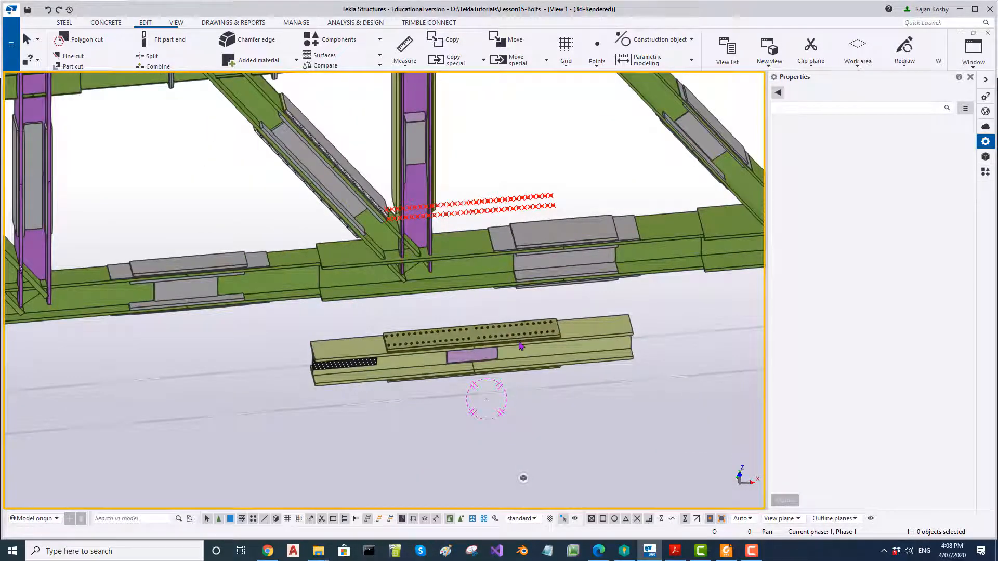
{"action": "mouse_move", "coordinate": [520, 346]}
{"action": "middle_mouse_down", "text": "ctrl"}
{"action": "mouse_move", "coordinate": [476, 348]}
{"action": "mouse_move", "coordinate": [469, 445]}
{"action": "middle_mouse_up", "text": "ctrl"}
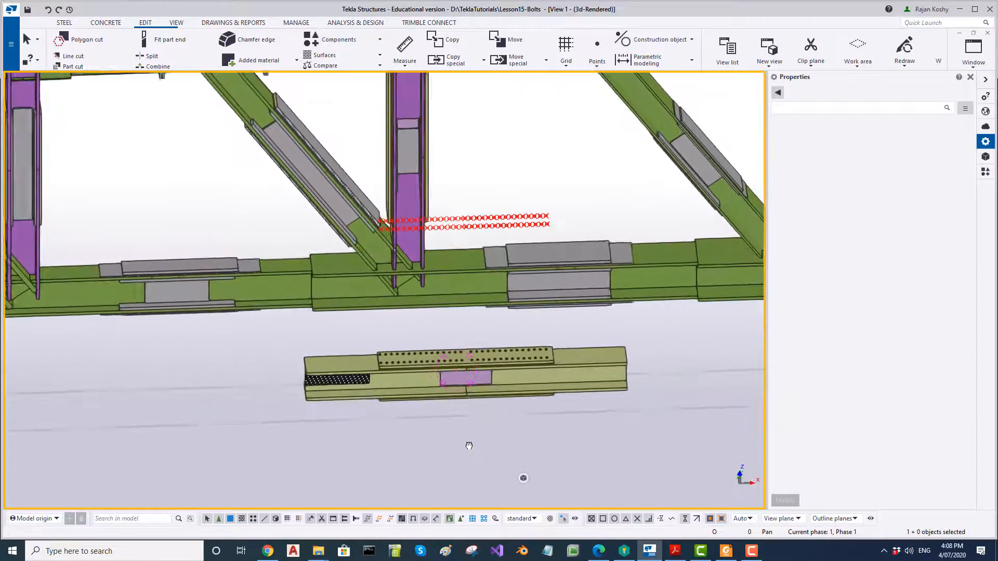
{"action": "scroll", "coordinate": [468, 447], "scroll_direction": "down", "scroll_amount": 3}
{"action": "key", "text": "ctrl+Tab"}
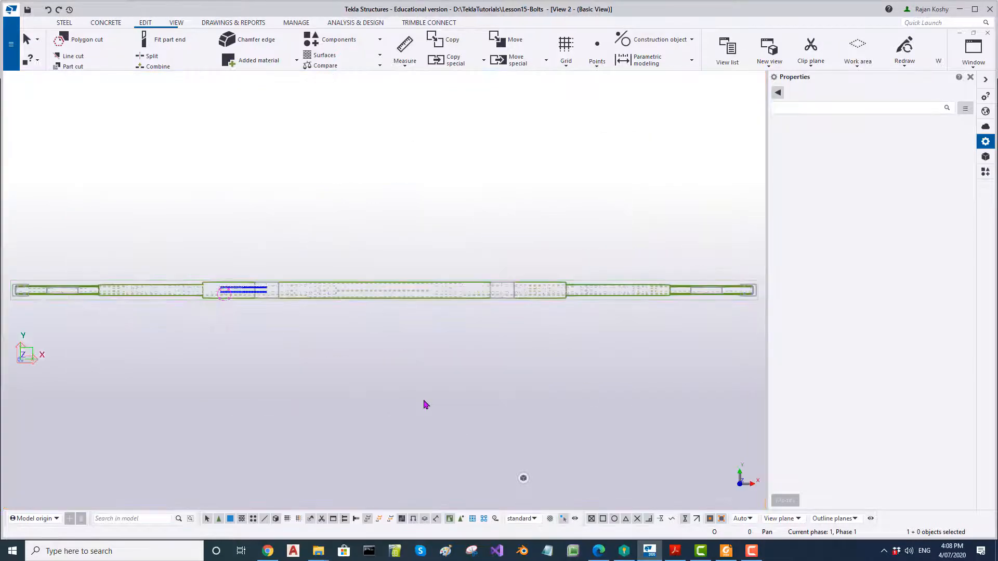
{"action": "middle_click_drag", "start_coordinate": [425, 404], "coordinate": [420, 262], "text": "ctrl"}
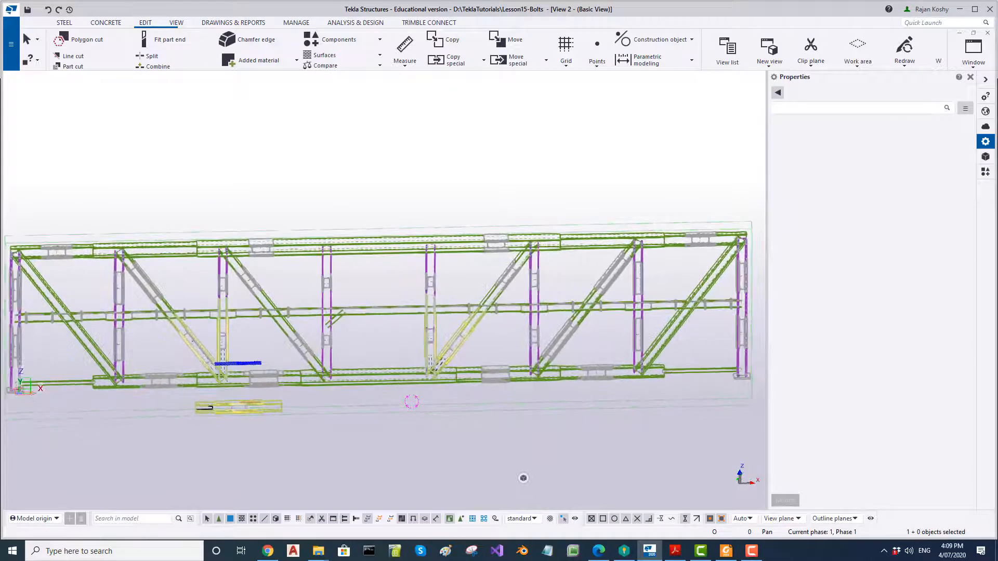